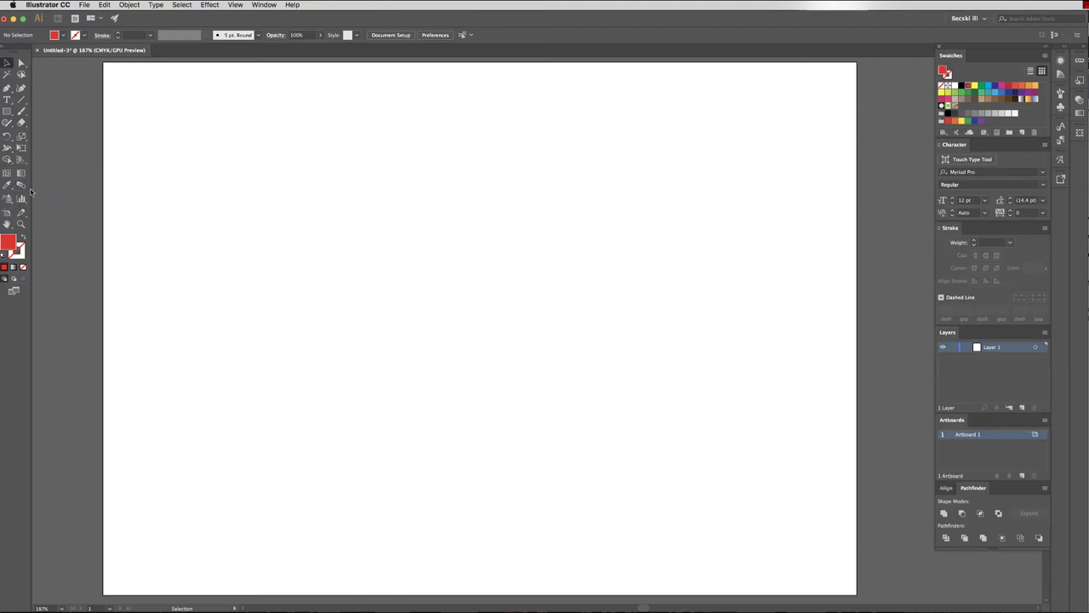
Step: Draw a red square at the artboard's upper left and a red circle at its upper right
click(136, 4)
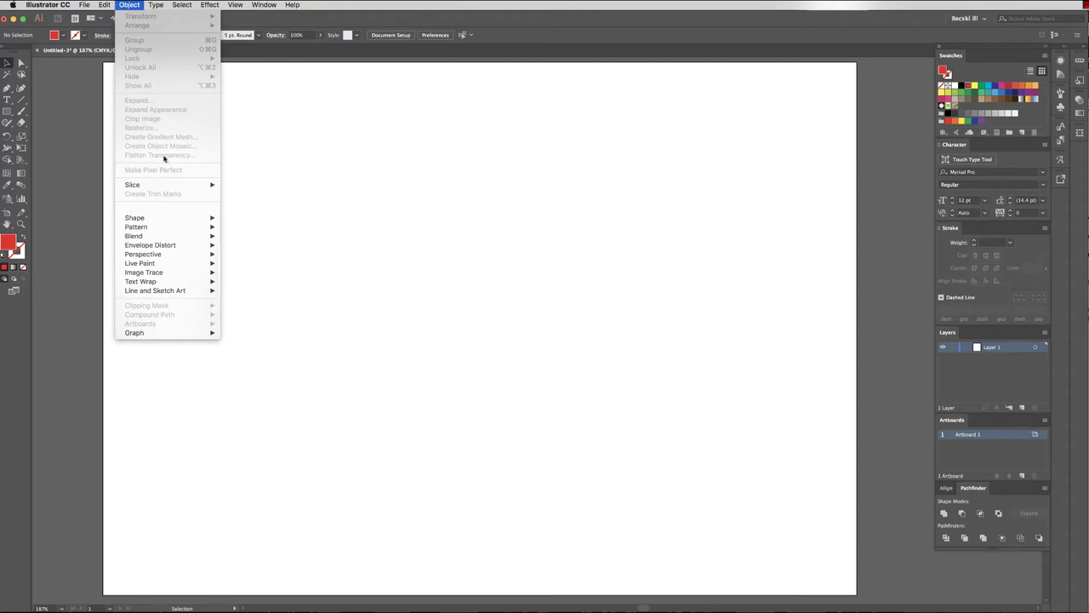
click(130, 4)
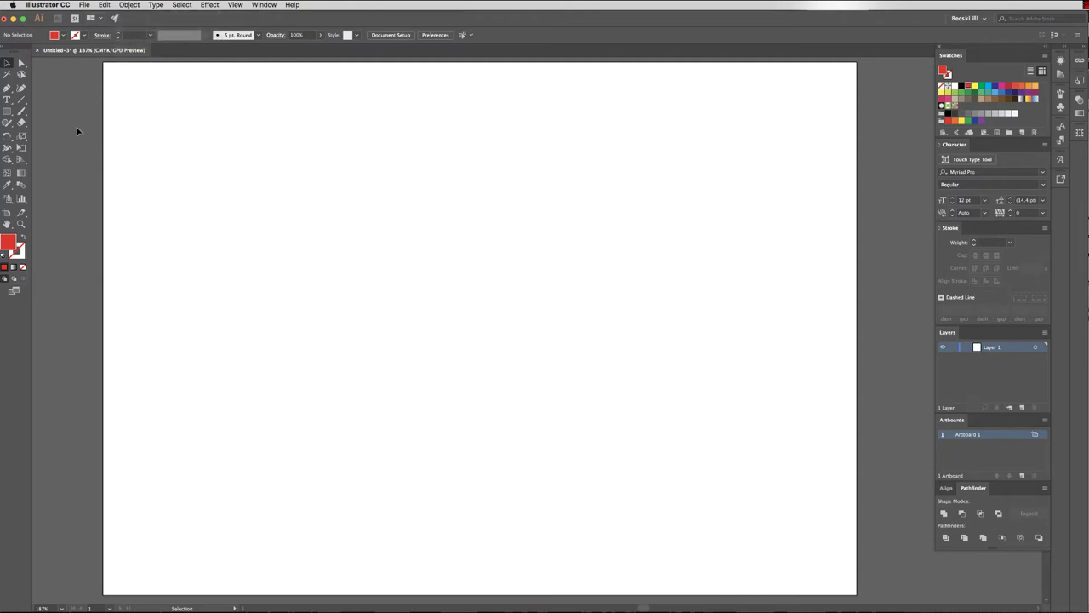
click(6, 111)
drag(159, 109, 259, 209)
drag(7, 113, 51, 134)
drag(720, 110, 818, 209)
Step: Select both shapes and set the blend options to 3 specified steps
click(7, 63)
key(super+a)
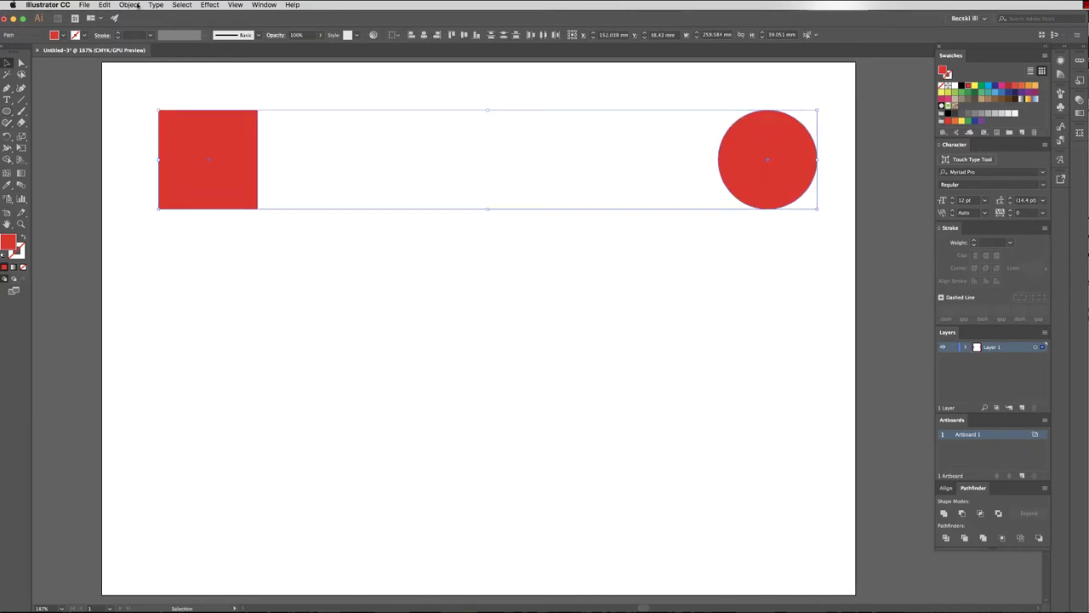
click(129, 4)
mouse_move(170, 237)
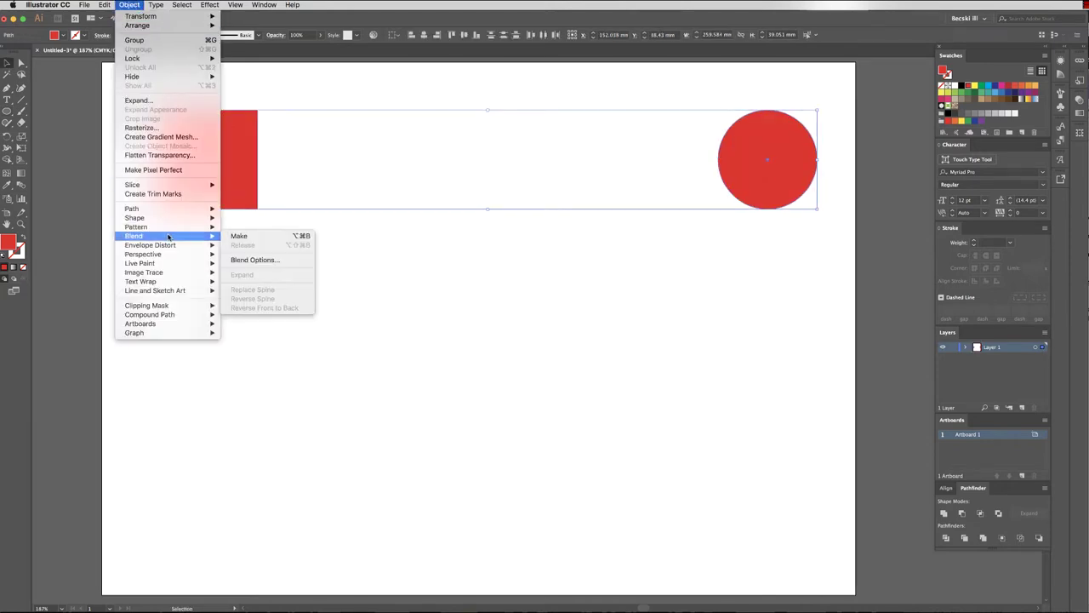
click(274, 260)
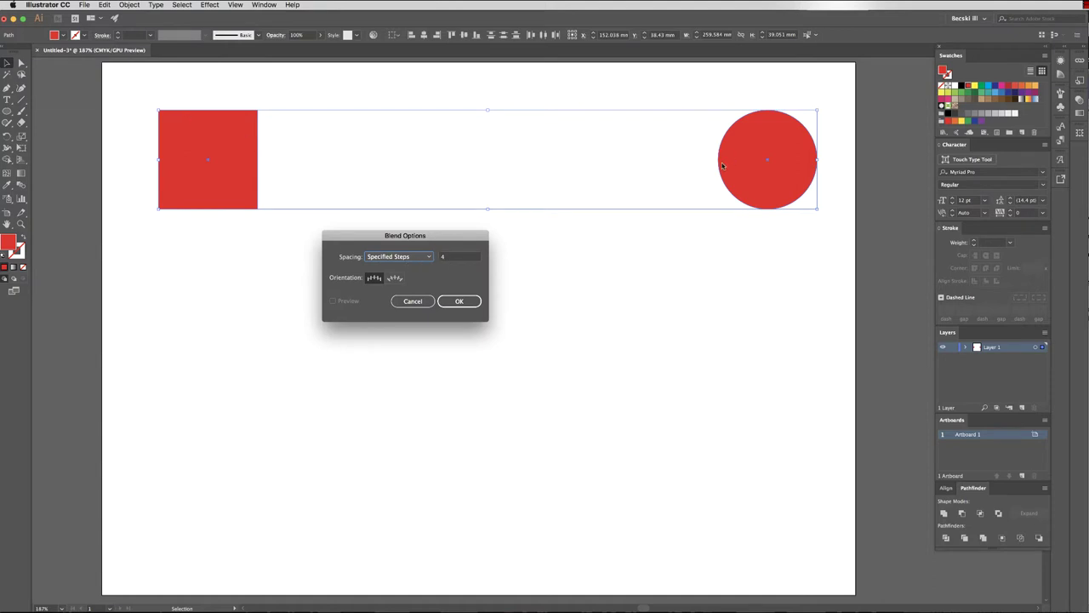
key(Tab)
text(3)
click(460, 301)
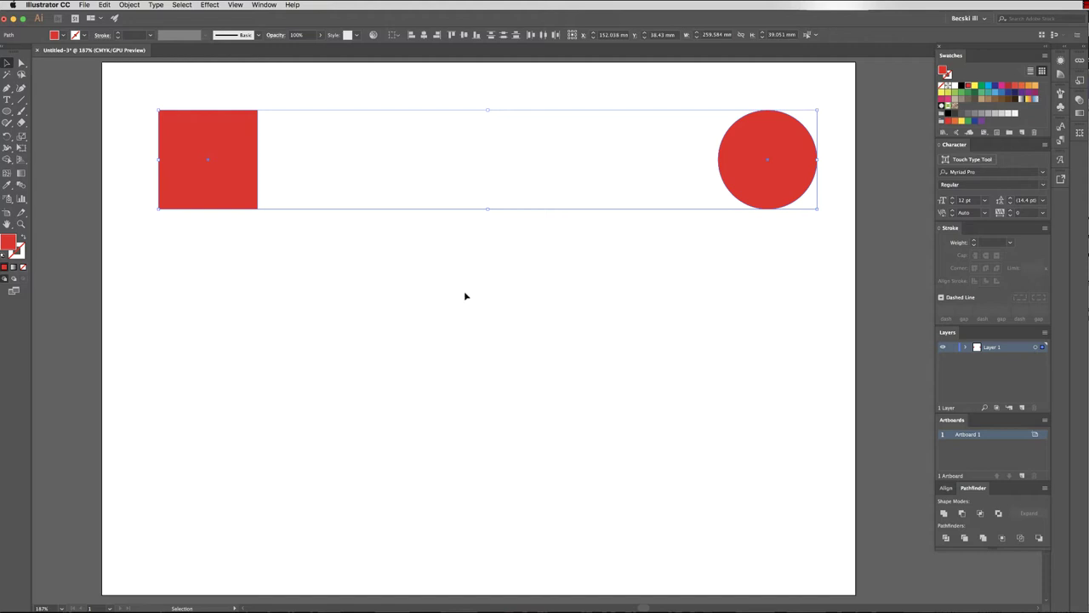
Step: Make a blend from the square into the circle
click(130, 4)
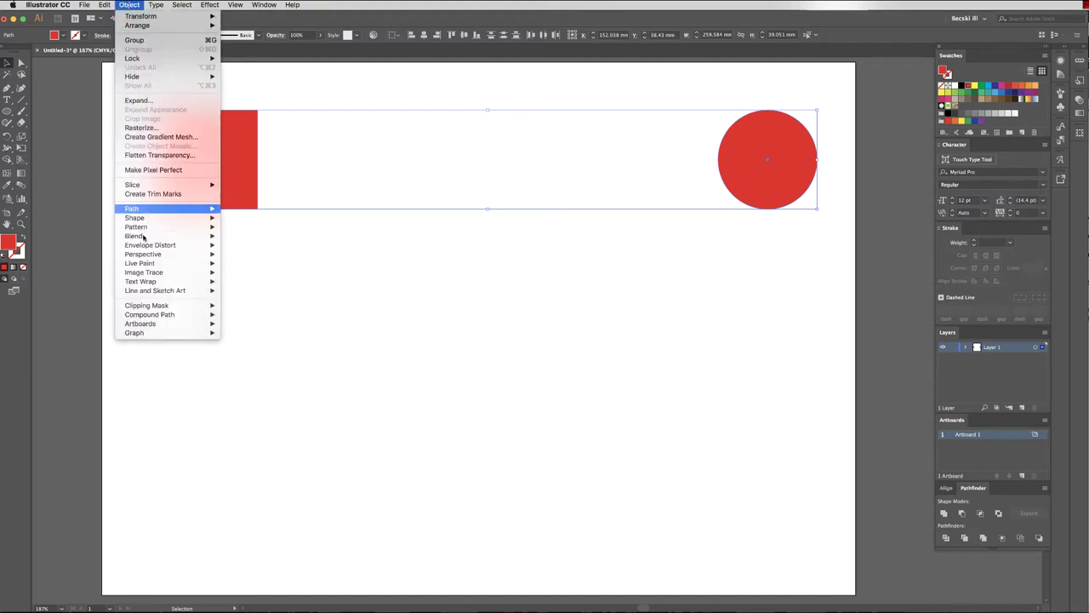
mouse_move(146, 238)
click(243, 235)
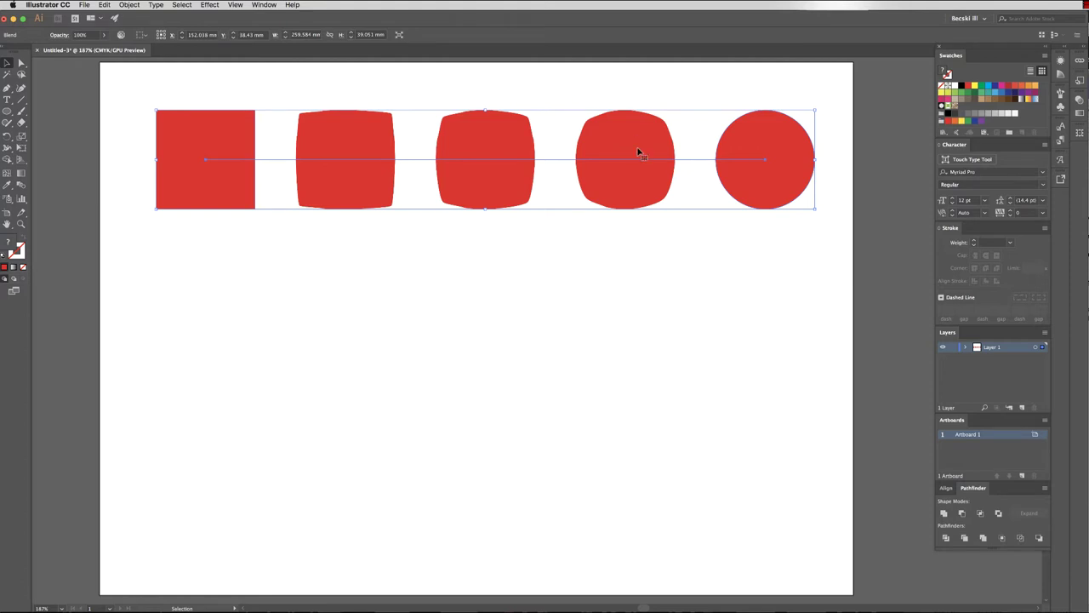
Step: Deselect the new five-shape square-to-circle blend
click(464, 229)
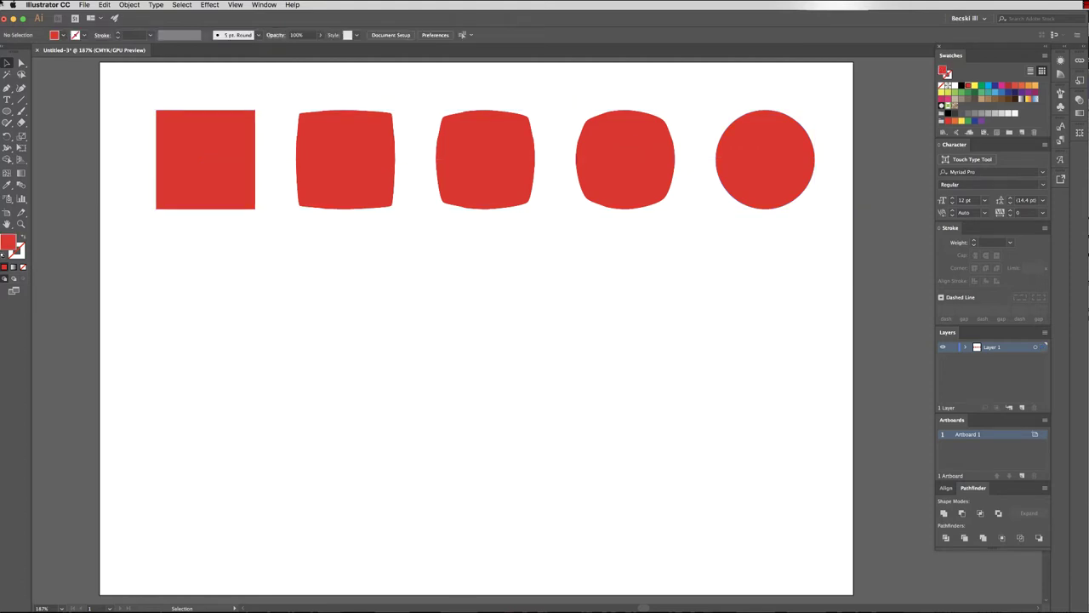
Step: Inside the blend, move the end circle lower and shrink the starting square
double_click(229, 156)
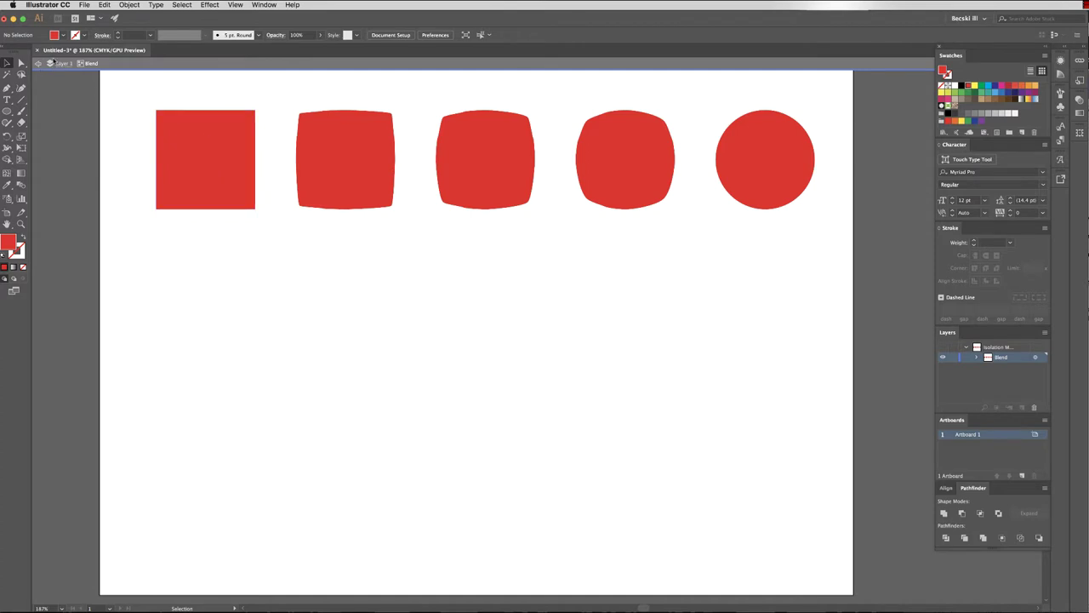
click(196, 158)
click(789, 173)
drag(790, 170, 784, 223)
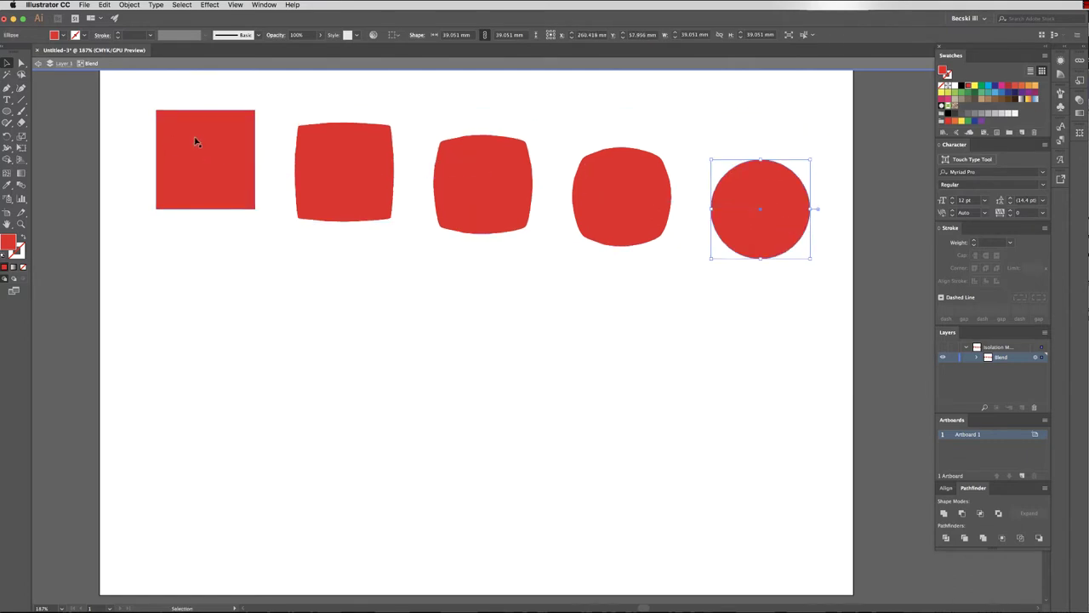
click(245, 196)
drag(257, 209, 201, 155)
Step: Pull the square's top-right corner outward, reshape the circle and fill it dark navy
click(406, 315)
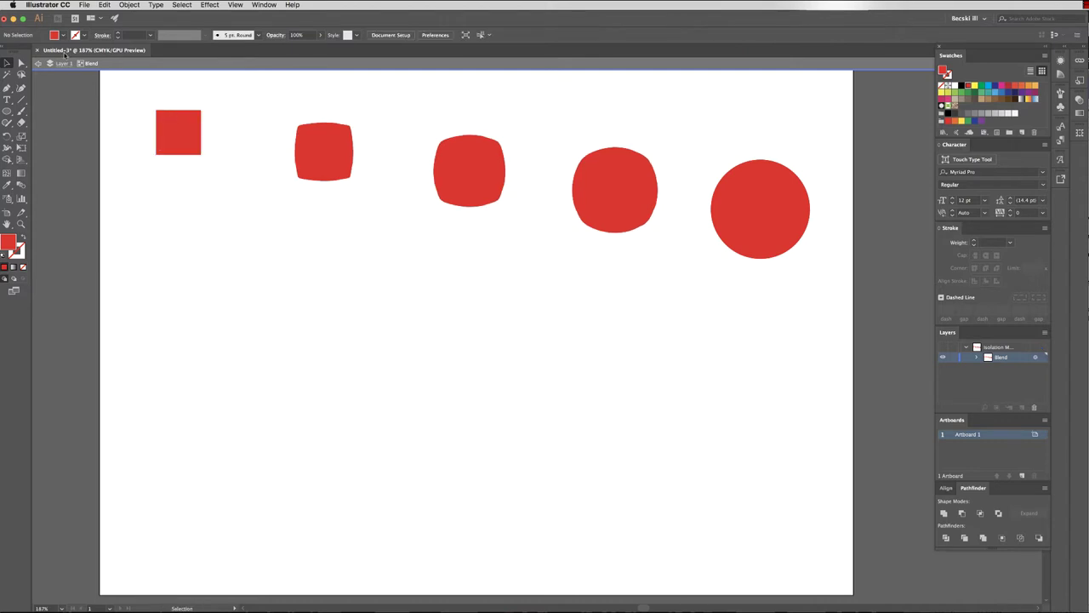
click(21, 63)
drag(200, 110, 231, 90)
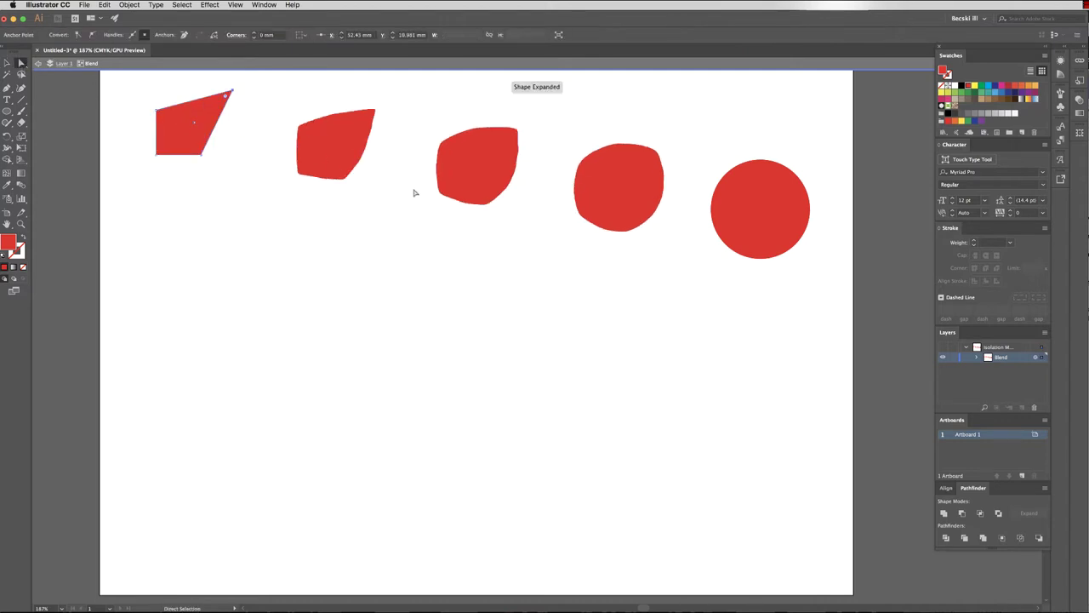
click(783, 210)
drag(812, 214, 775, 214)
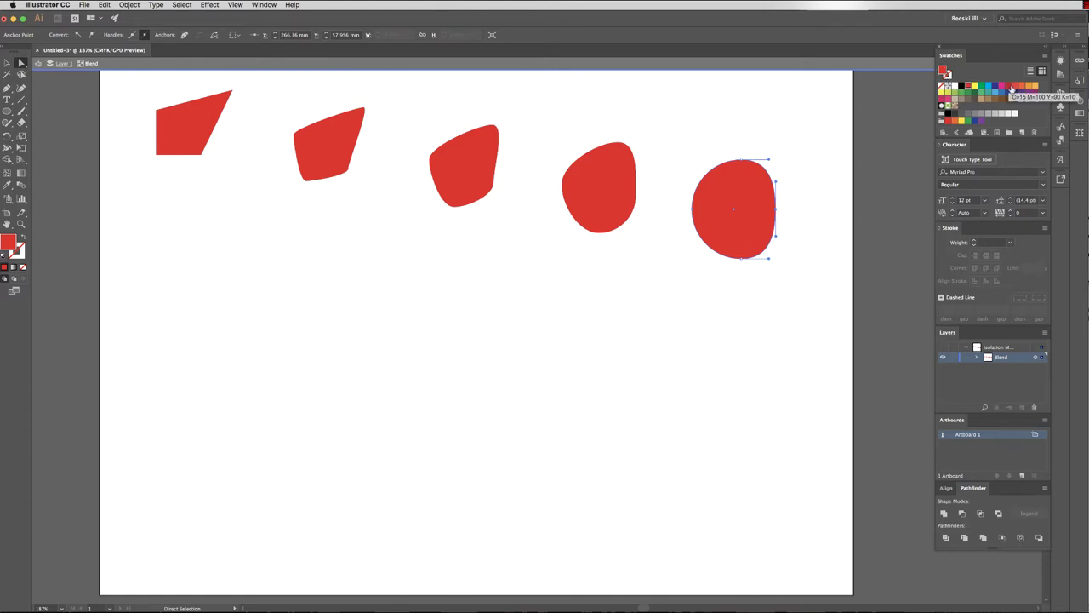
click(1013, 92)
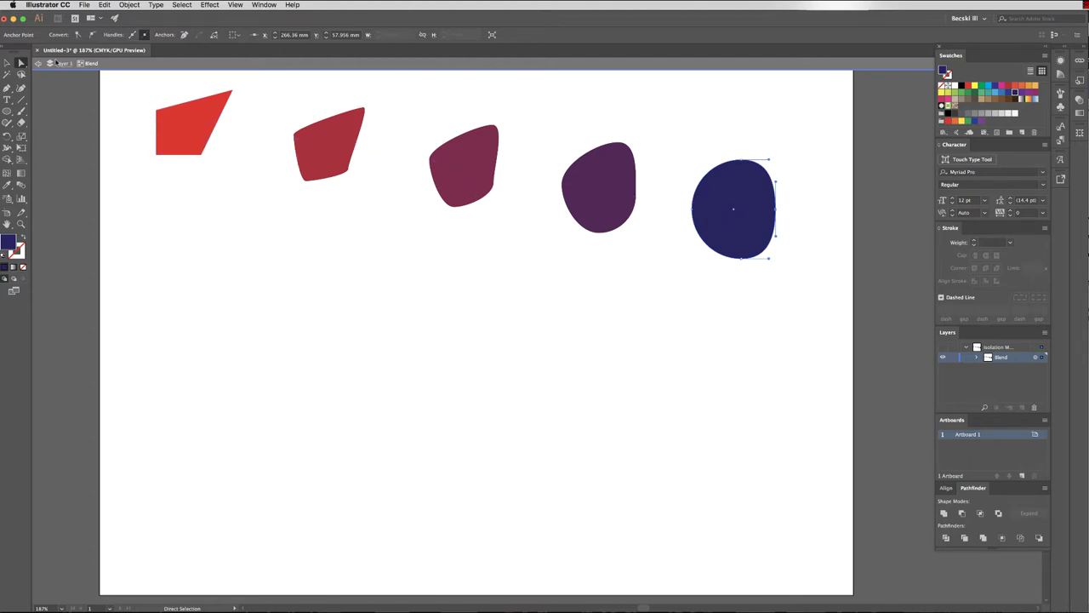
click(8, 63)
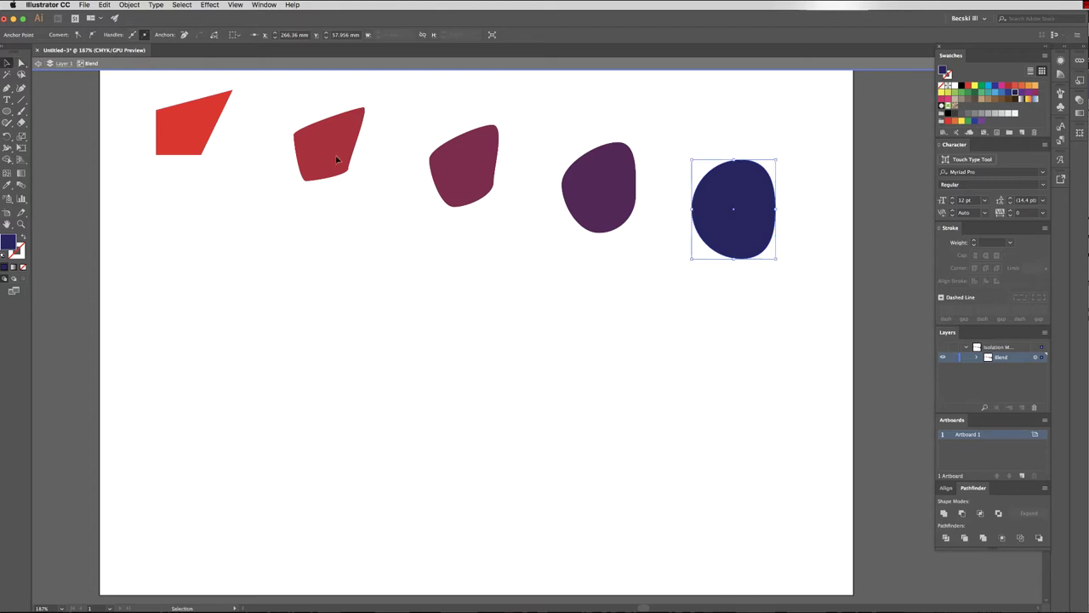
Step: Expand the blend into separate shapes
click(466, 183)
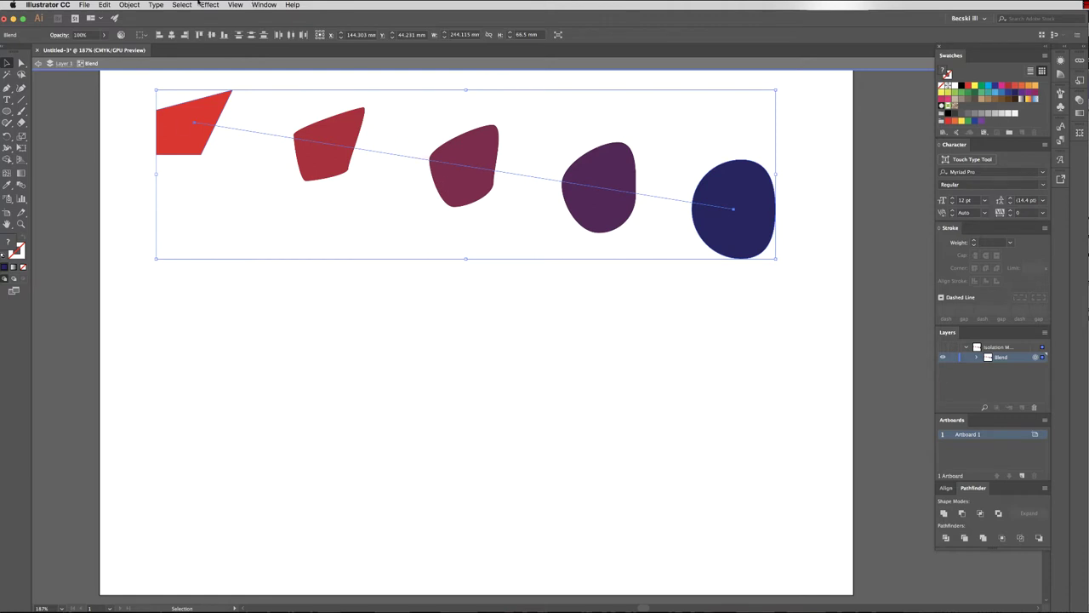
click(135, 5)
click(201, 102)
click(645, 407)
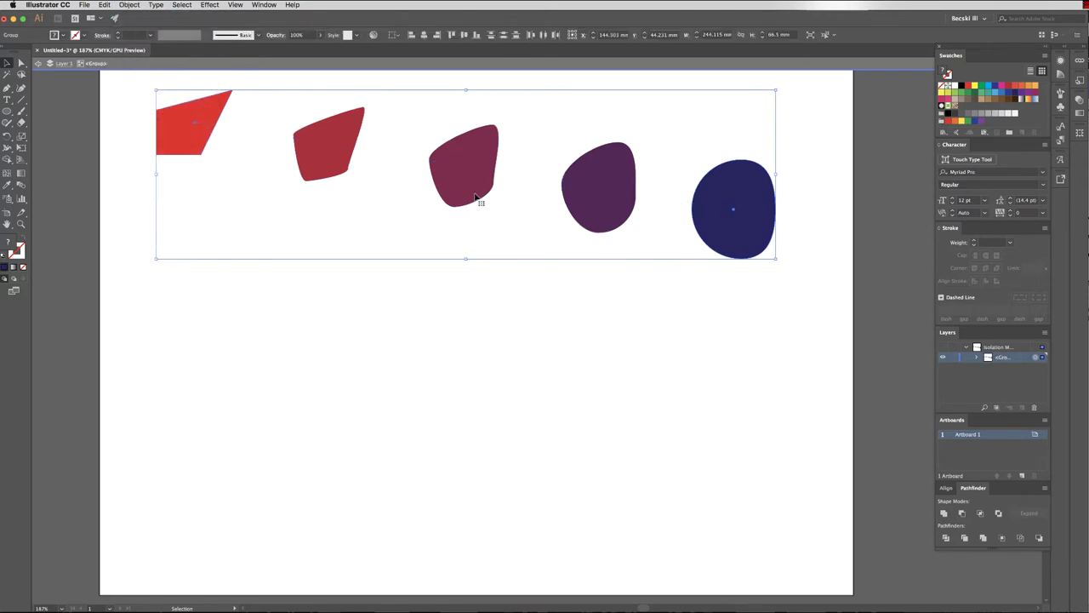
click(449, 124)
Step: Drag anchors to narrow the second shape leftward and reshape the third shape's bottom edge
click(478, 180)
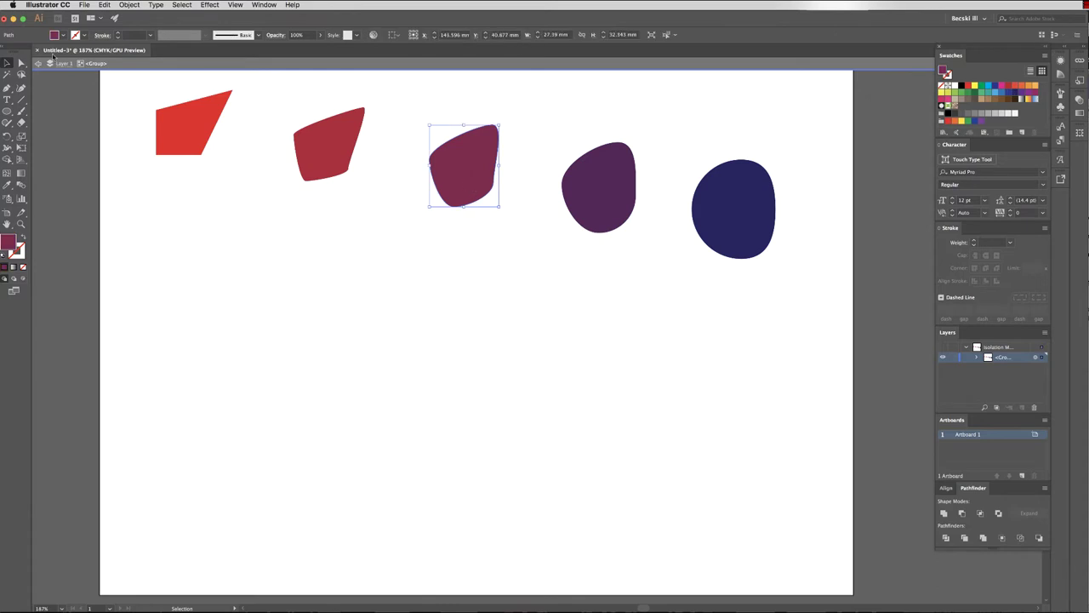
click(351, 154)
click(625, 205)
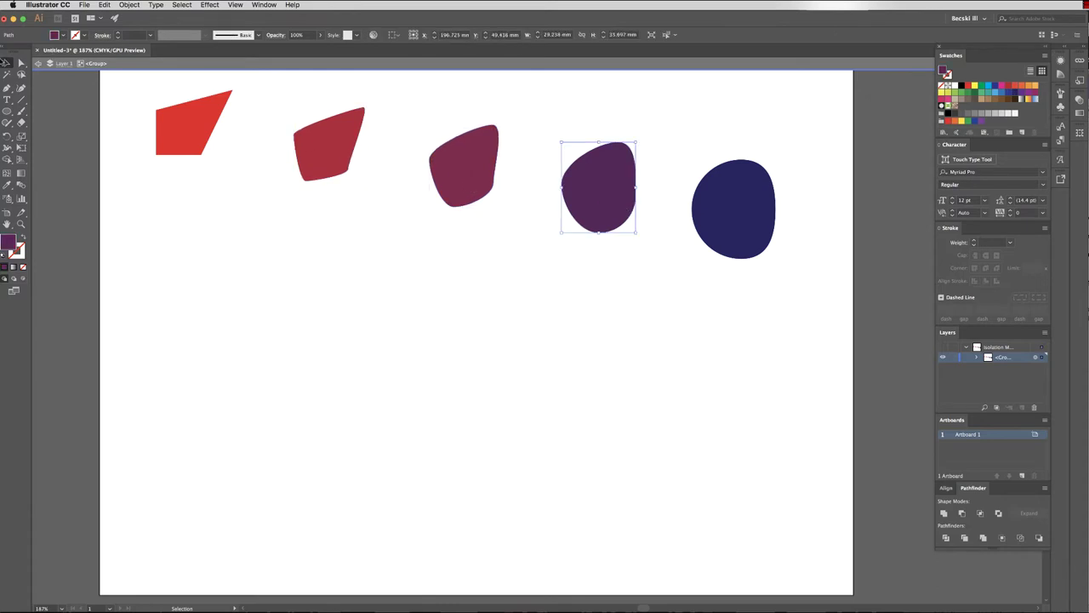
click(22, 63)
click(323, 139)
drag(364, 110, 321, 123)
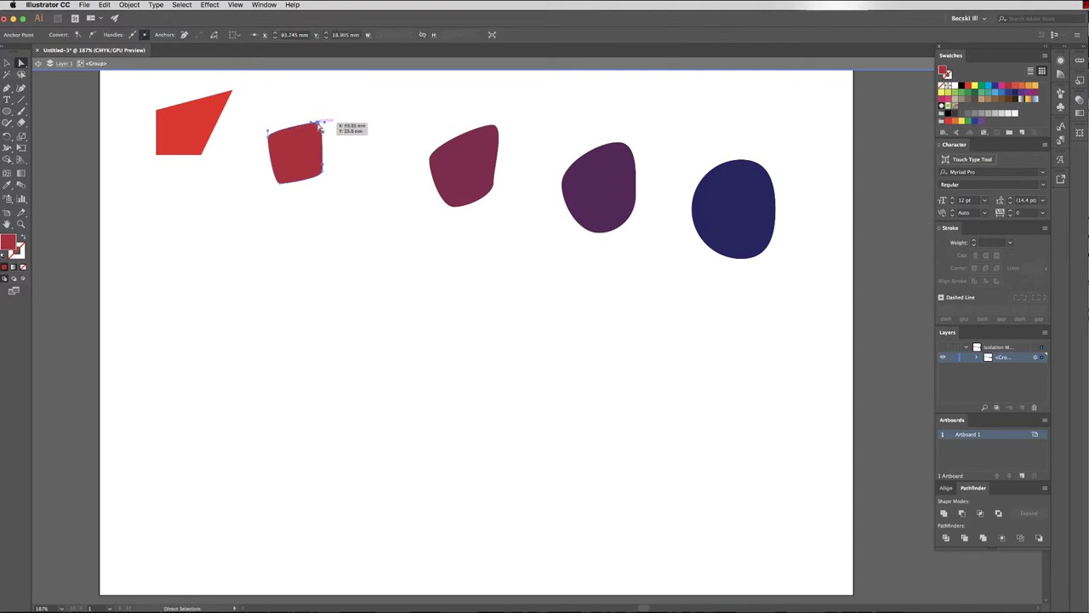
click(433, 153)
drag(456, 207, 493, 194)
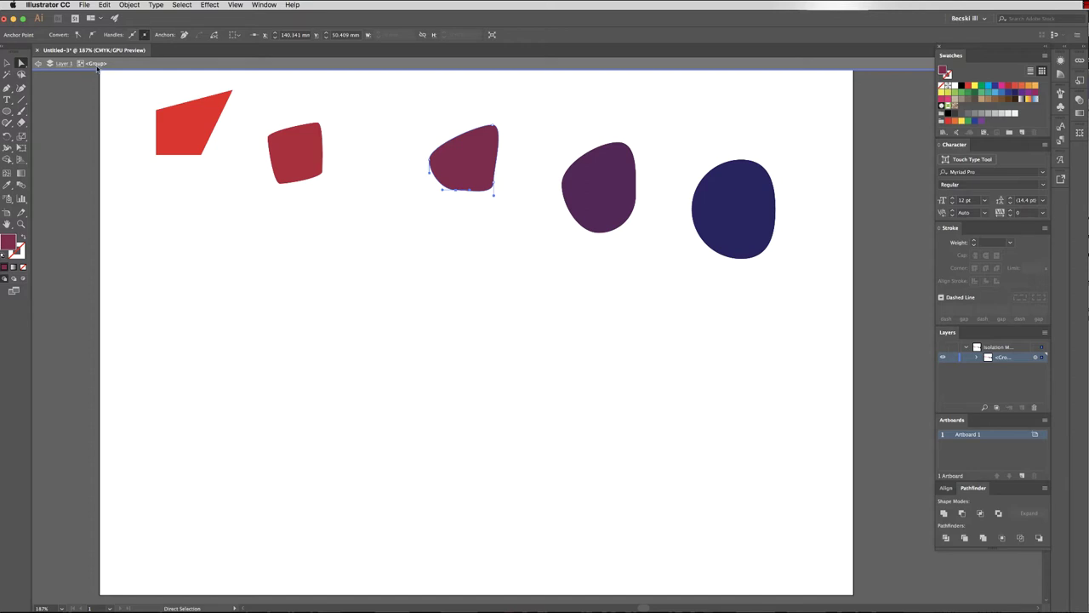
Step: Draw a black 1 pt vertical line below the left shapes and copy it under the navy shape
click(37, 64)
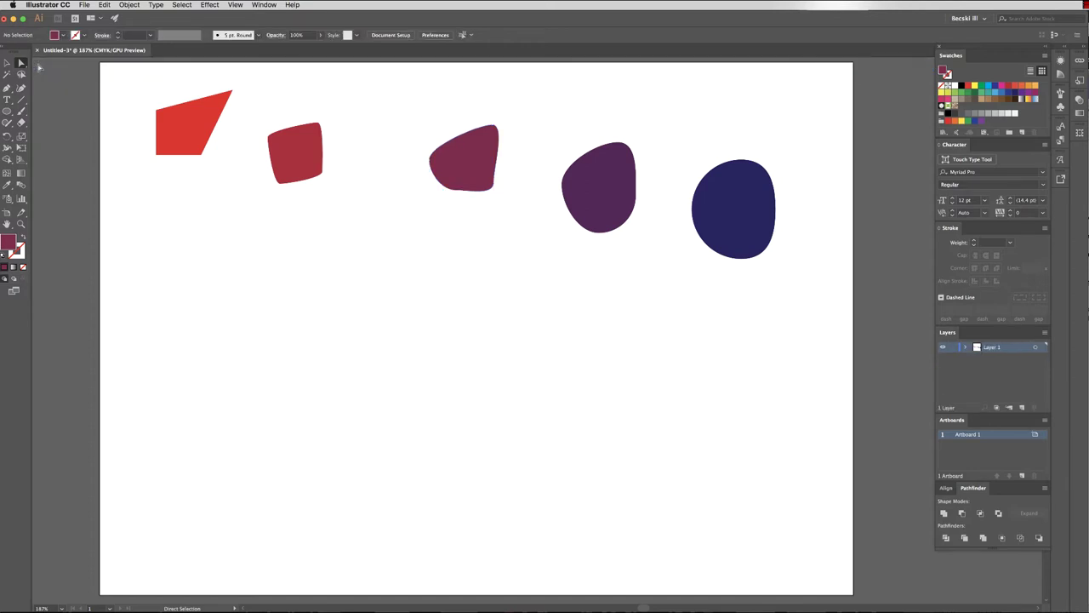
click(22, 99)
drag(183, 272, 187, 468)
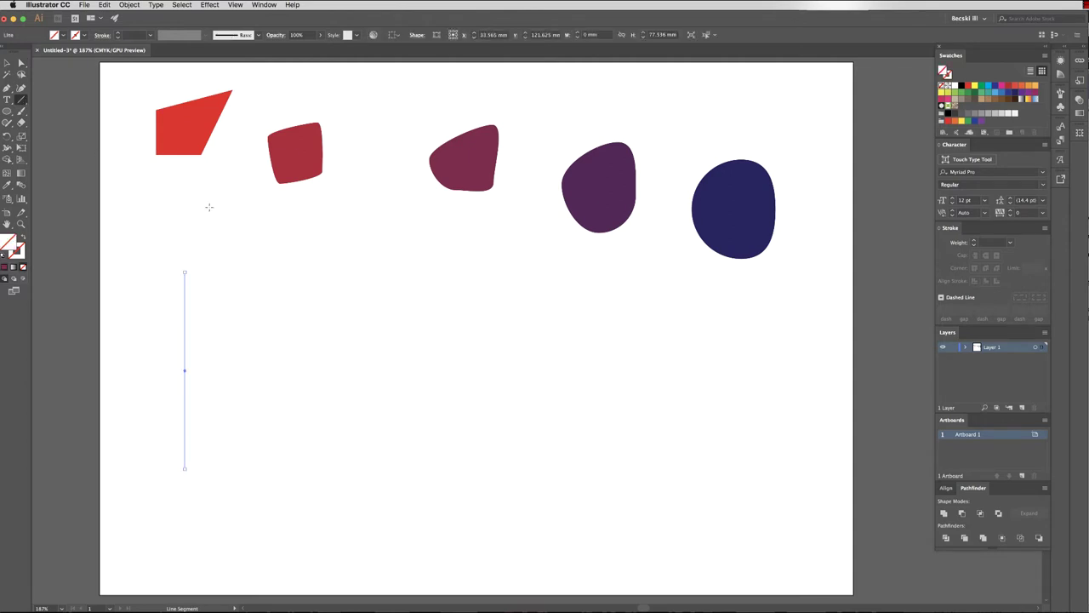
click(9, 64)
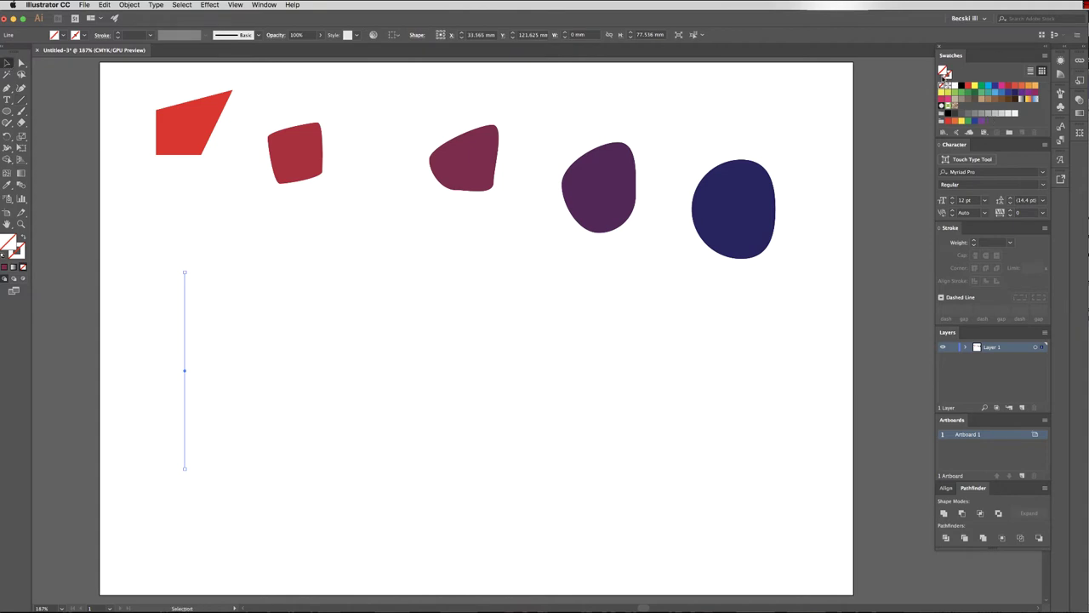
click(960, 86)
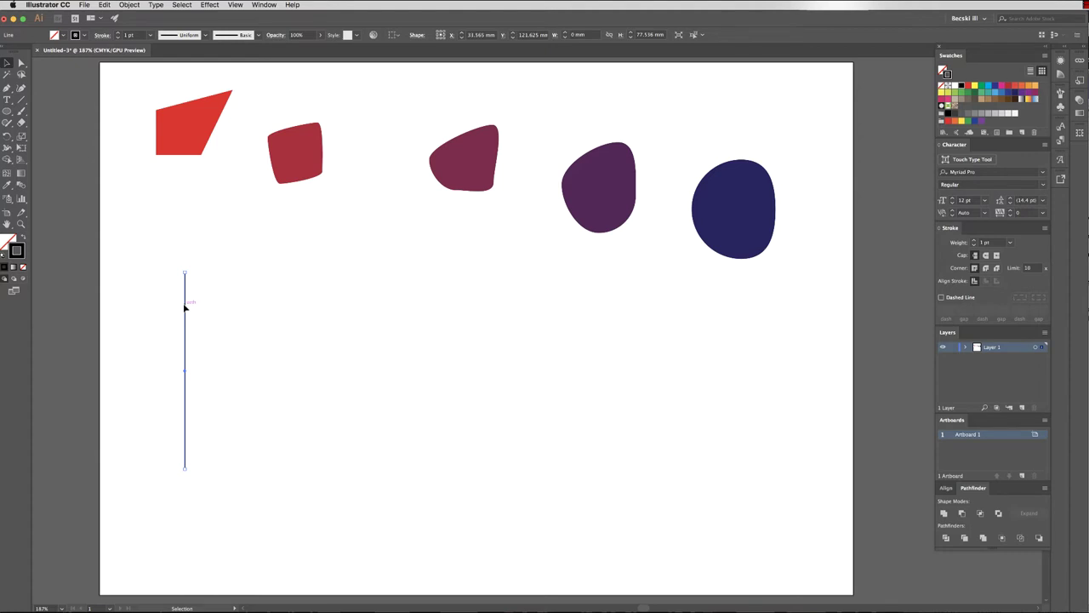
drag(185, 308, 750, 334)
shift+click(185, 356)
scroll(186, 355, right, 1)
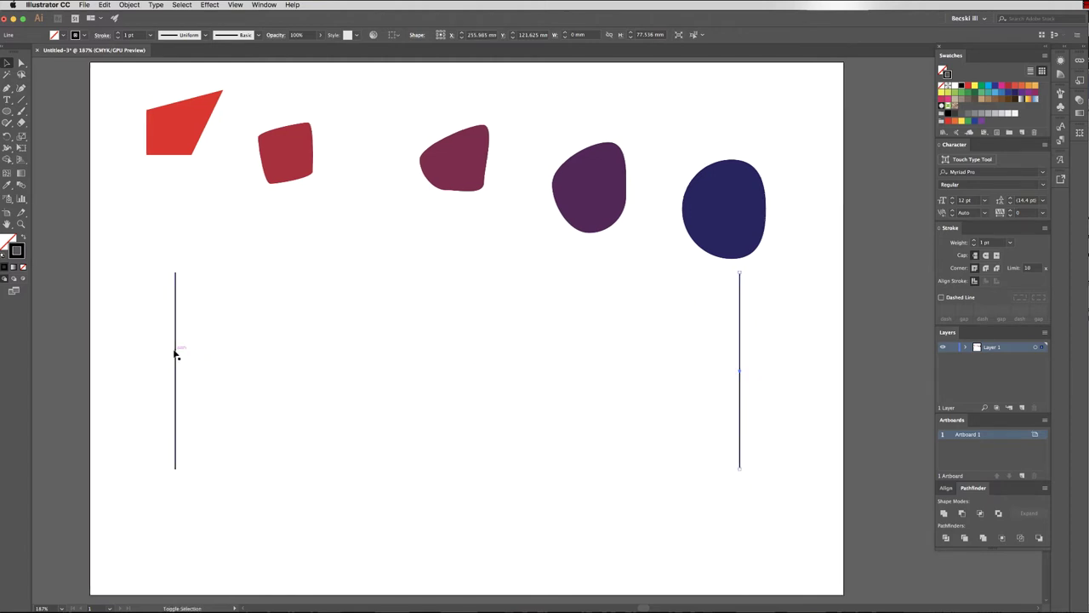
click(250, 360)
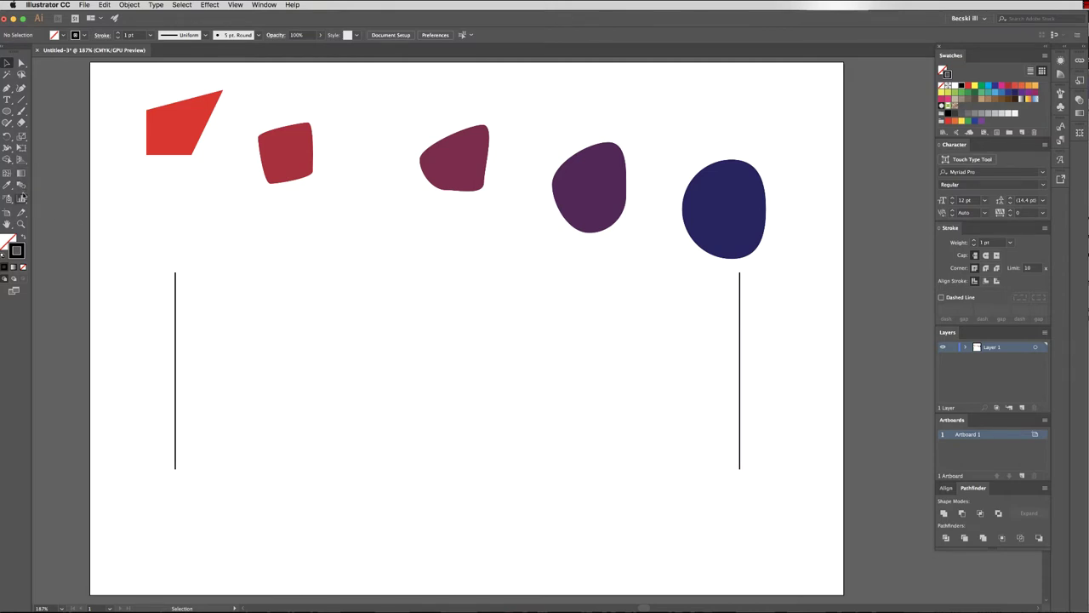
Step: Blend the left and right vertical lines with 30 specified steps
double_click(22, 185)
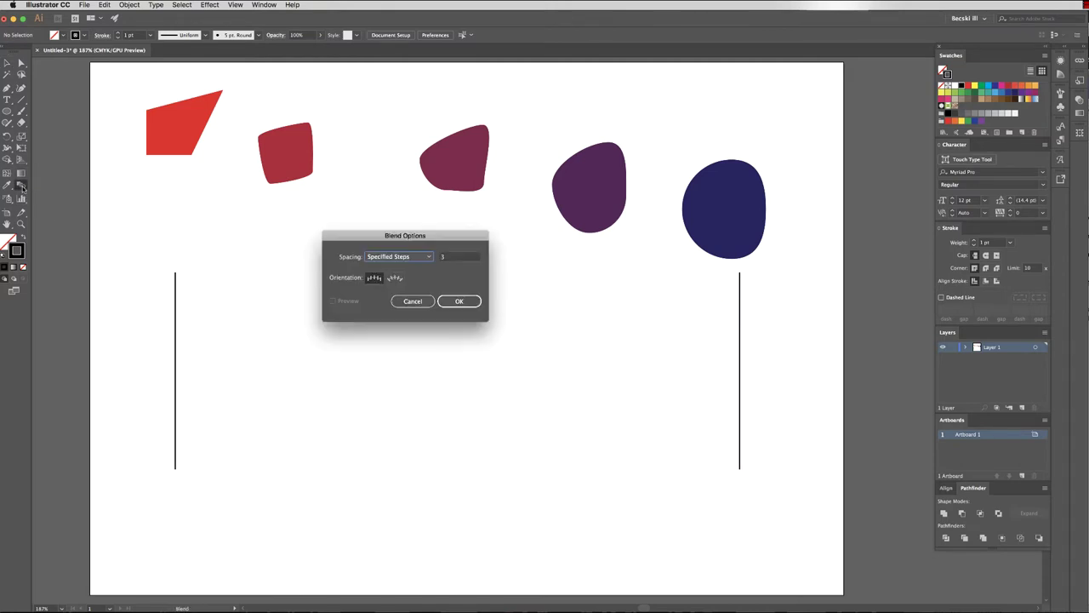
click(460, 255)
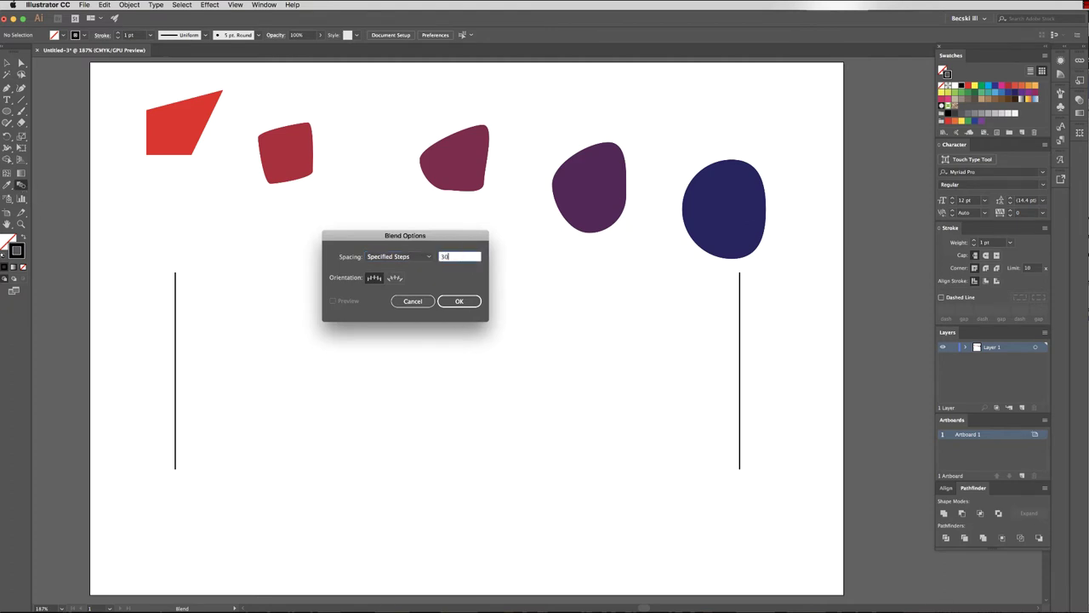
click(459, 301)
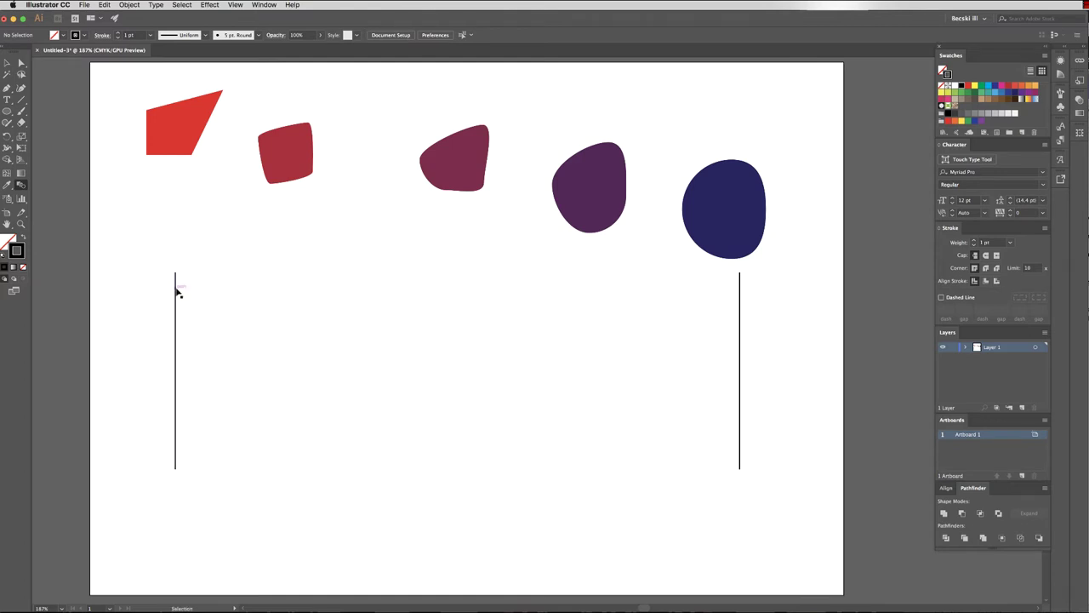
click(176, 274)
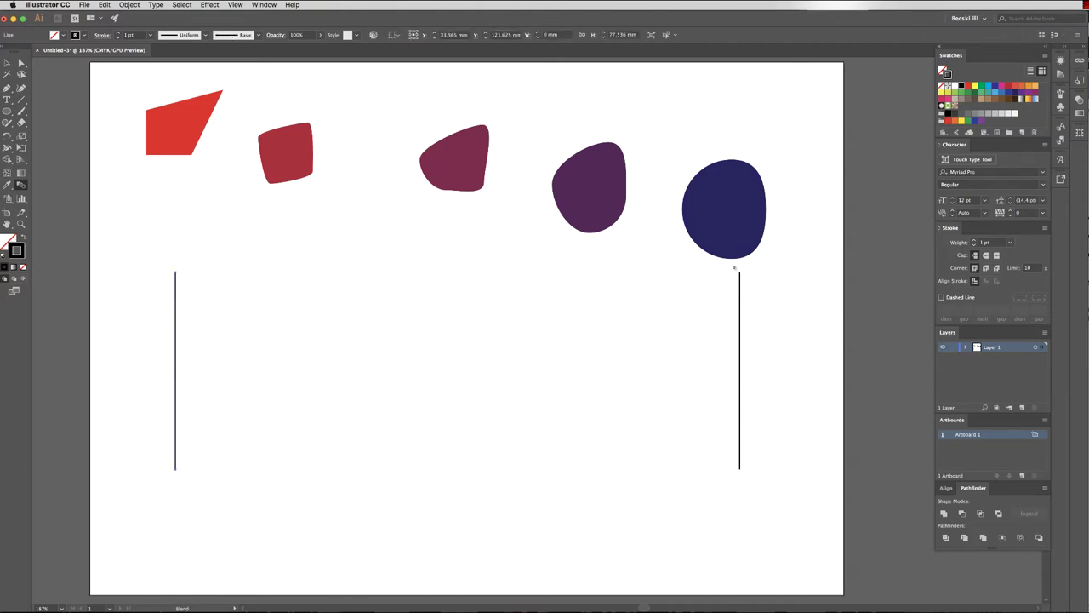
click(738, 272)
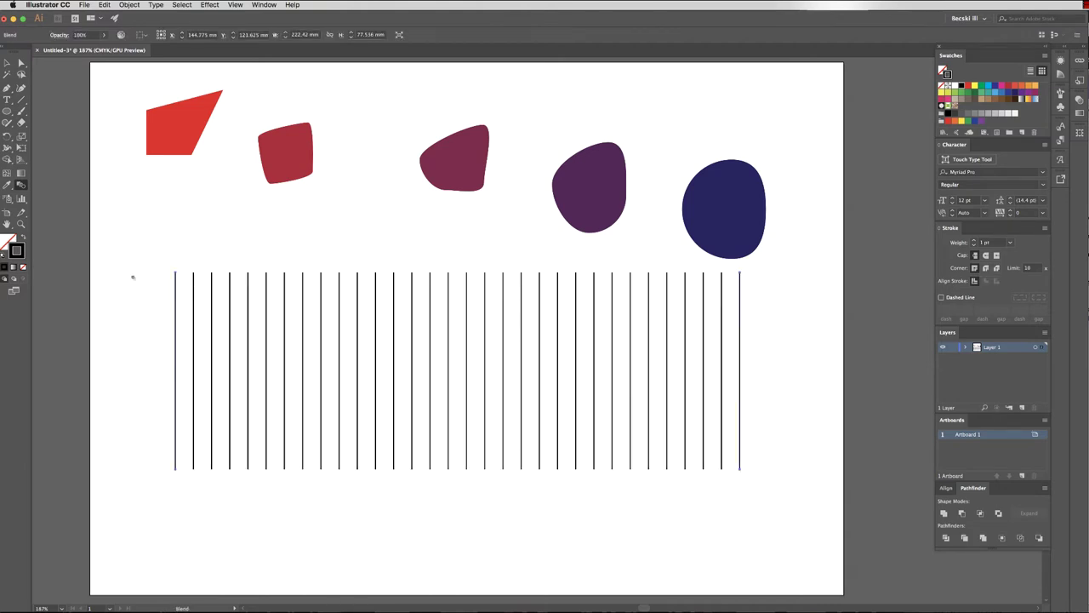
key(super+z)
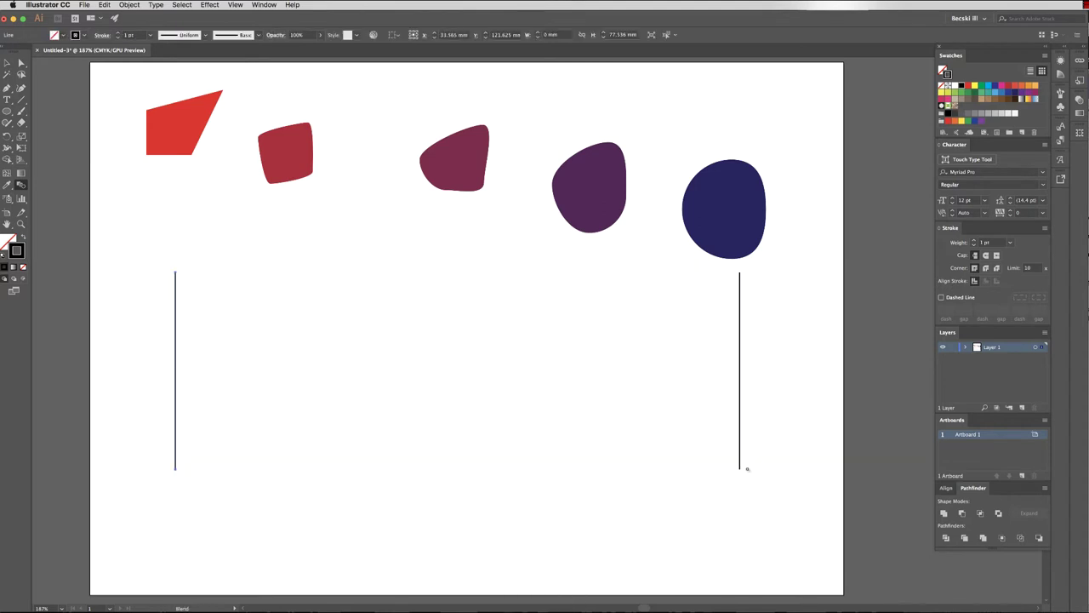
click(739, 469)
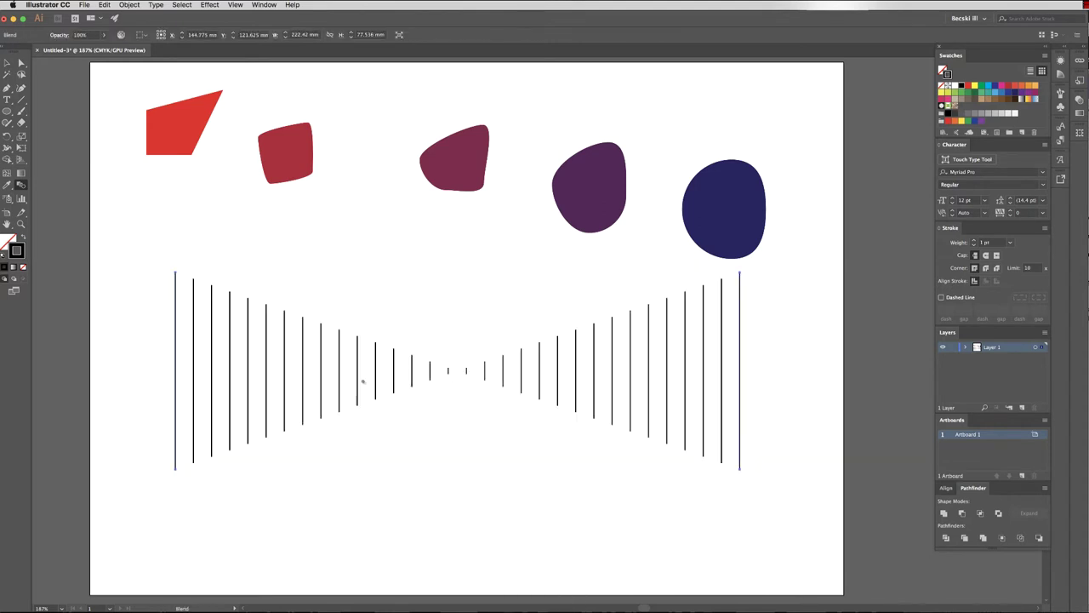
Step: Move both end lines' top points inward and pull curve handles from their anchors
click(21, 63)
drag(175, 273, 368, 259)
drag(739, 274, 580, 265)
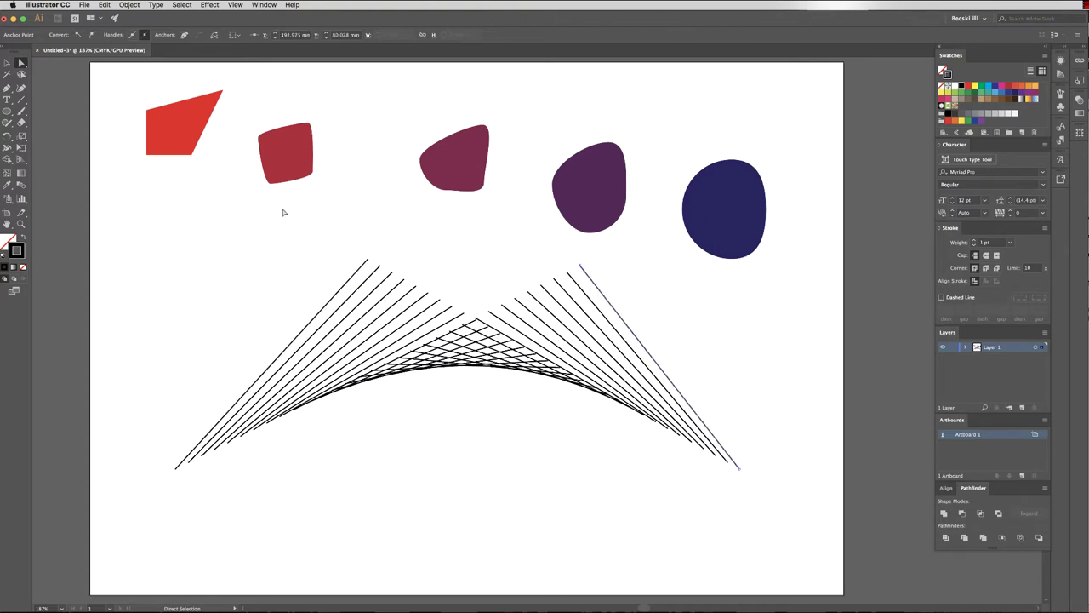
drag(7, 87, 52, 128)
drag(739, 467, 739, 529)
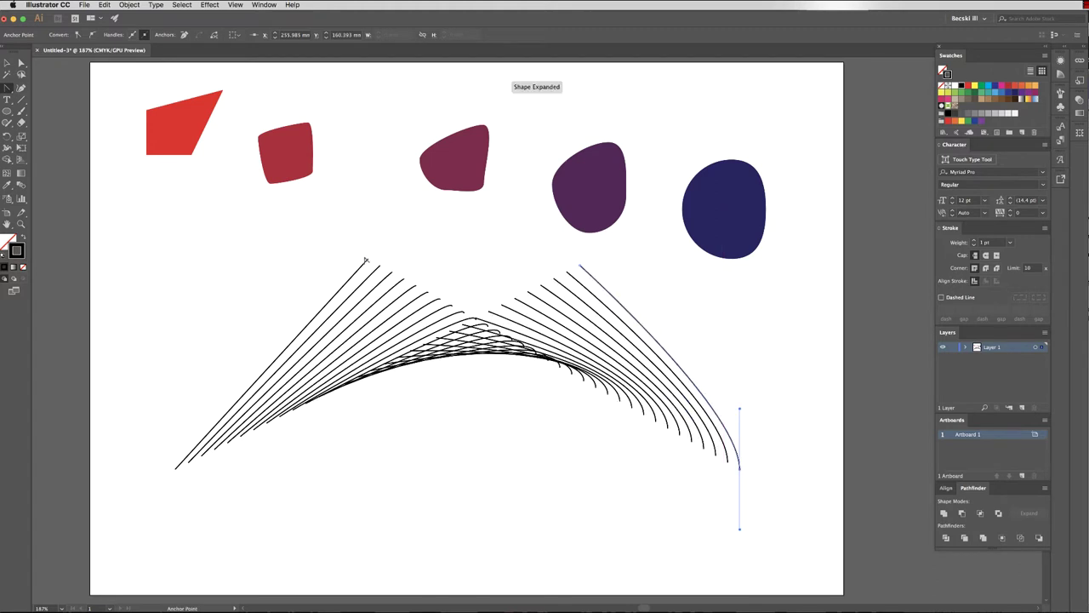
drag(368, 259, 430, 263)
Step: Colour the blend's right end line yellow
key(a)
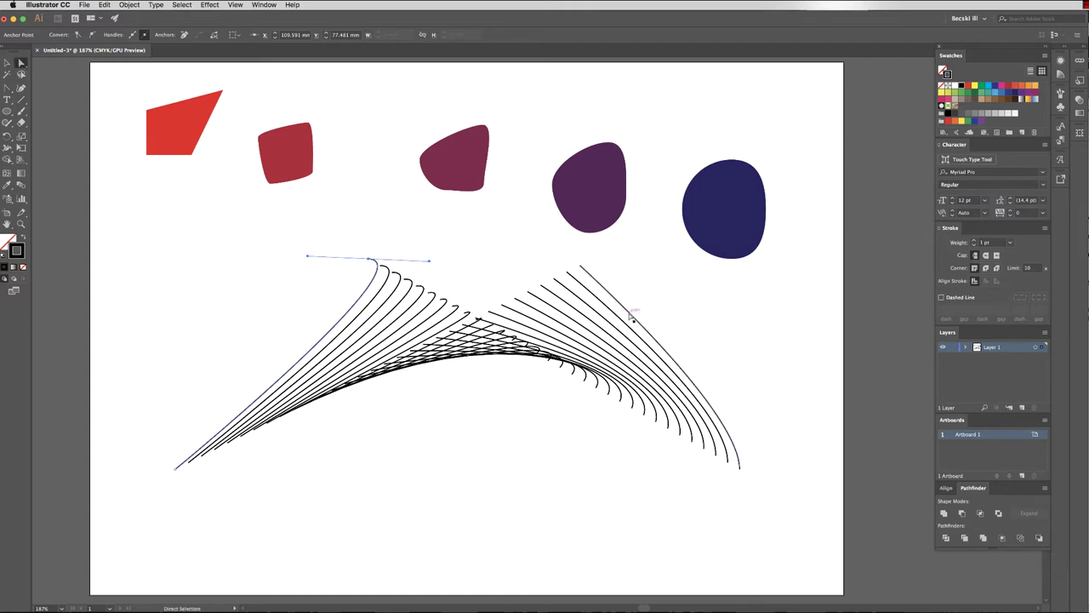
click(632, 316)
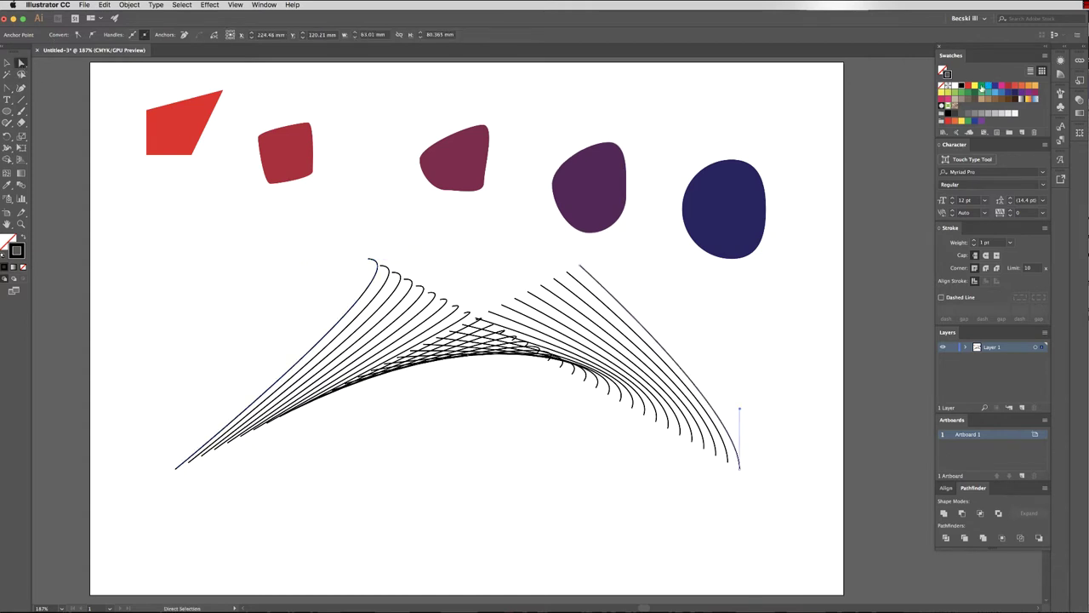
click(981, 86)
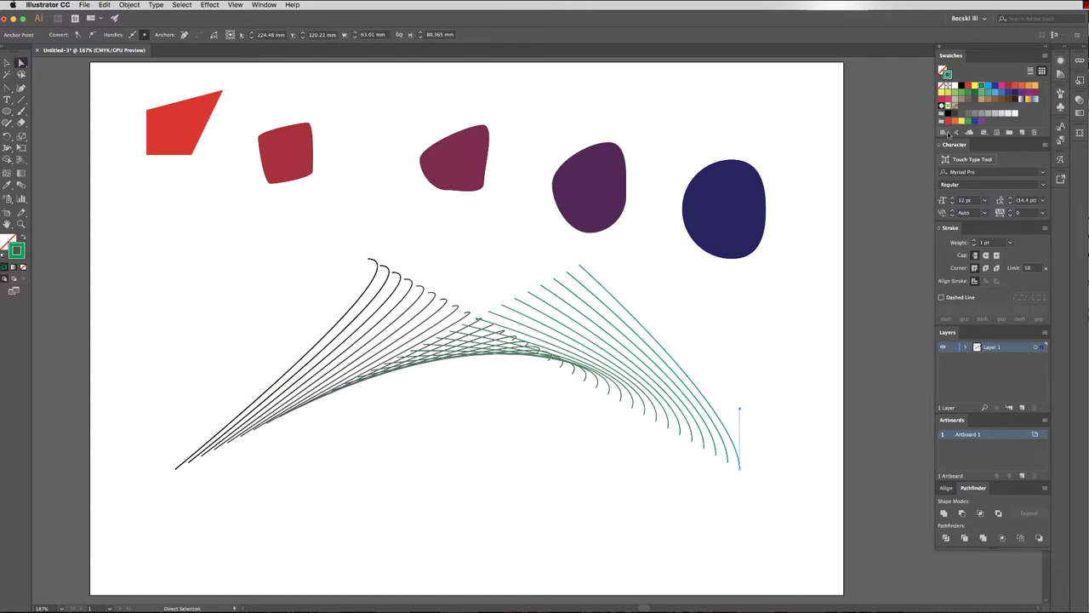
click(975, 86)
click(797, 368)
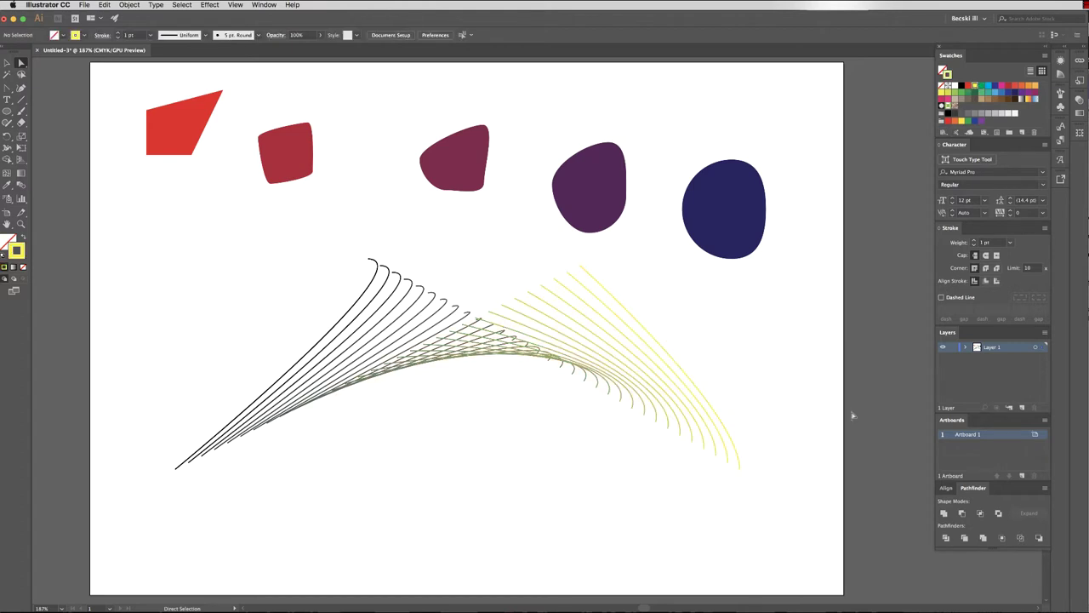
Step: Inside the blend, move the yellow end path left and rotate it
click(7, 63)
double_click(589, 280)
click(599, 286)
drag(604, 292, 504, 293)
click(786, 389)
click(518, 306)
drag(644, 268, 834, 401)
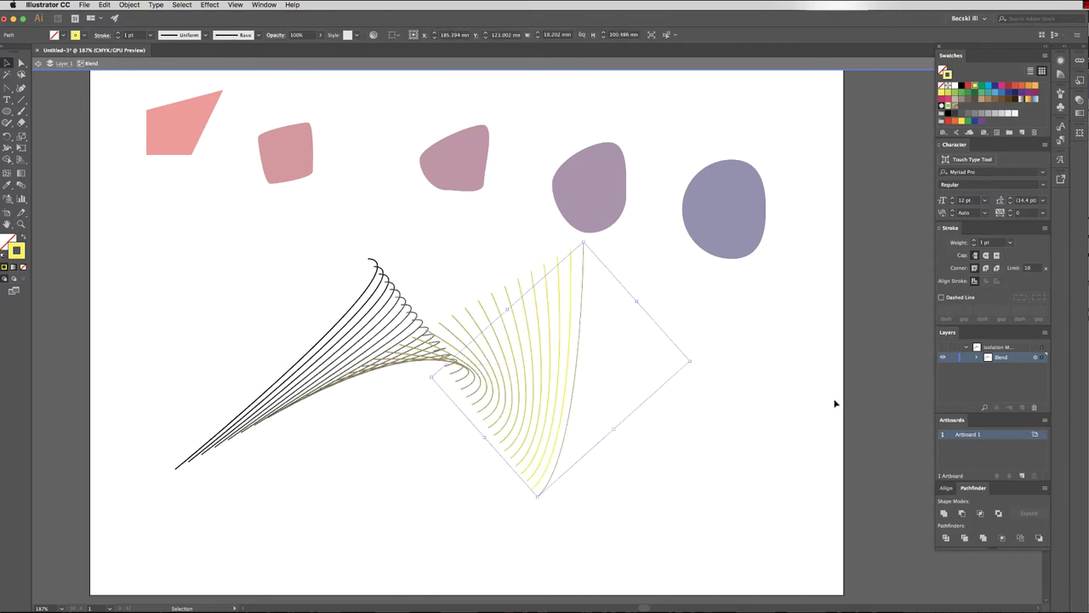
click(834, 401)
Step: Move the whole line blend left and down
double_click(186, 281)
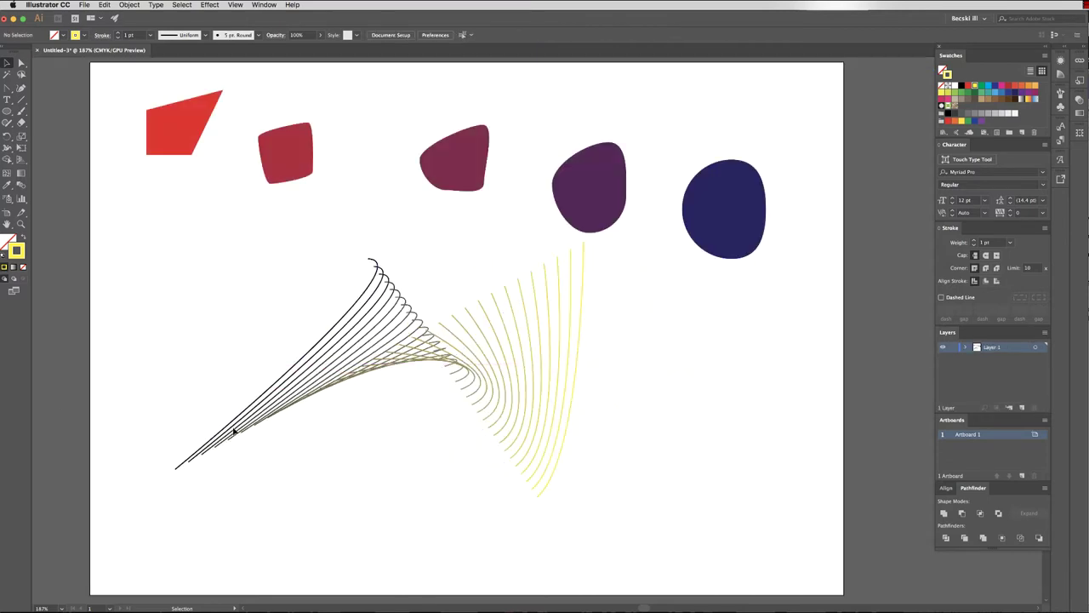
click(564, 382)
drag(576, 377, 497, 405)
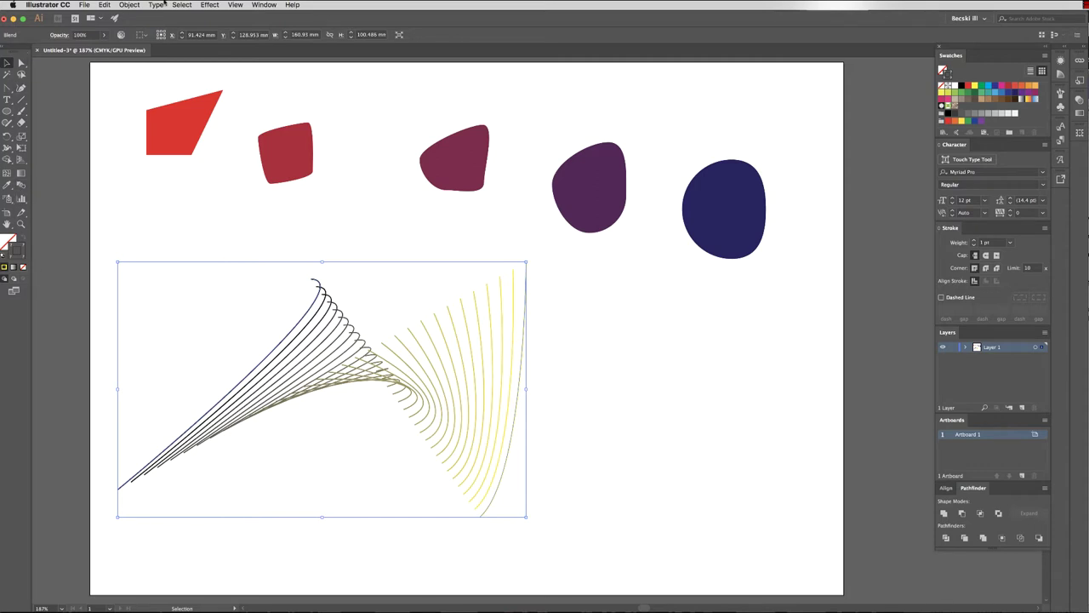
click(636, 298)
Step: Delete the line blend and all five coloured shapes
click(514, 325)
key(Delete)
drag(122, 87, 854, 241)
key(Delete)
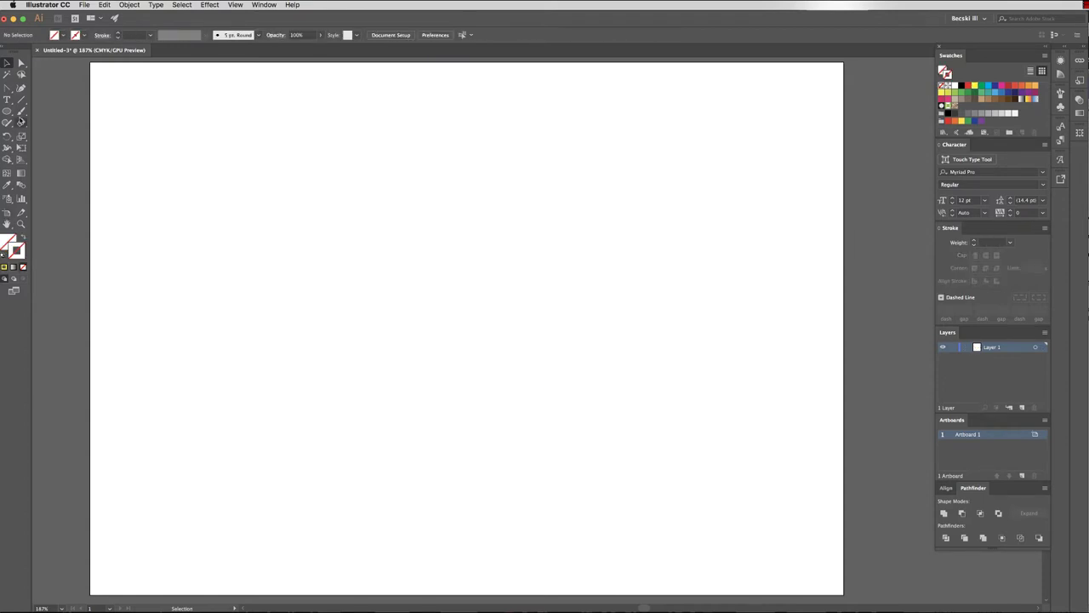
click(6, 111)
Step: Draw a black, outline-free circle at top left and a black square at top right
drag(142, 99, 220, 175)
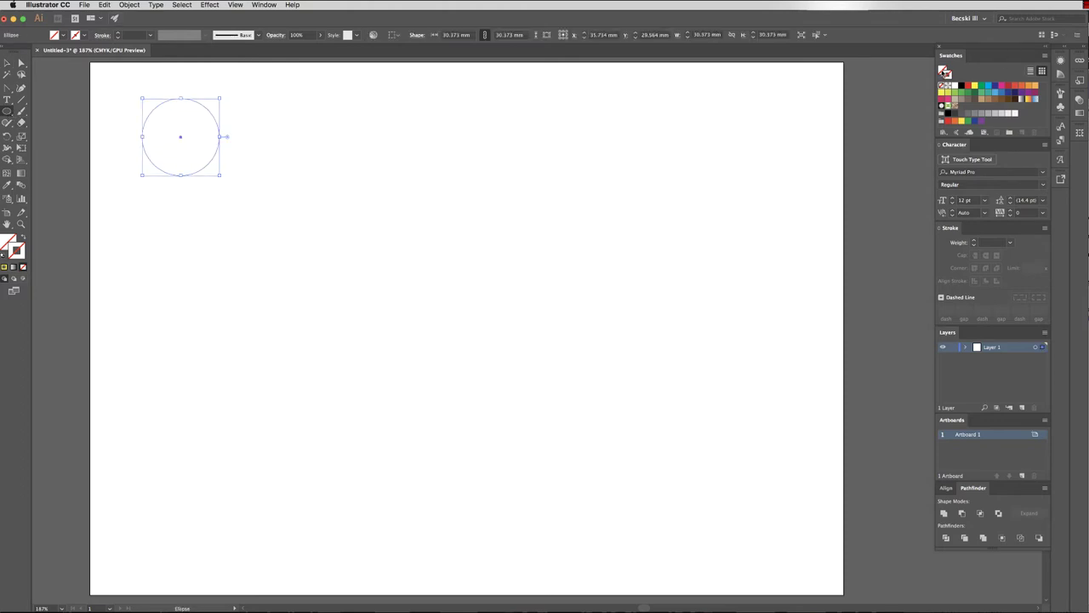
click(945, 72)
click(959, 86)
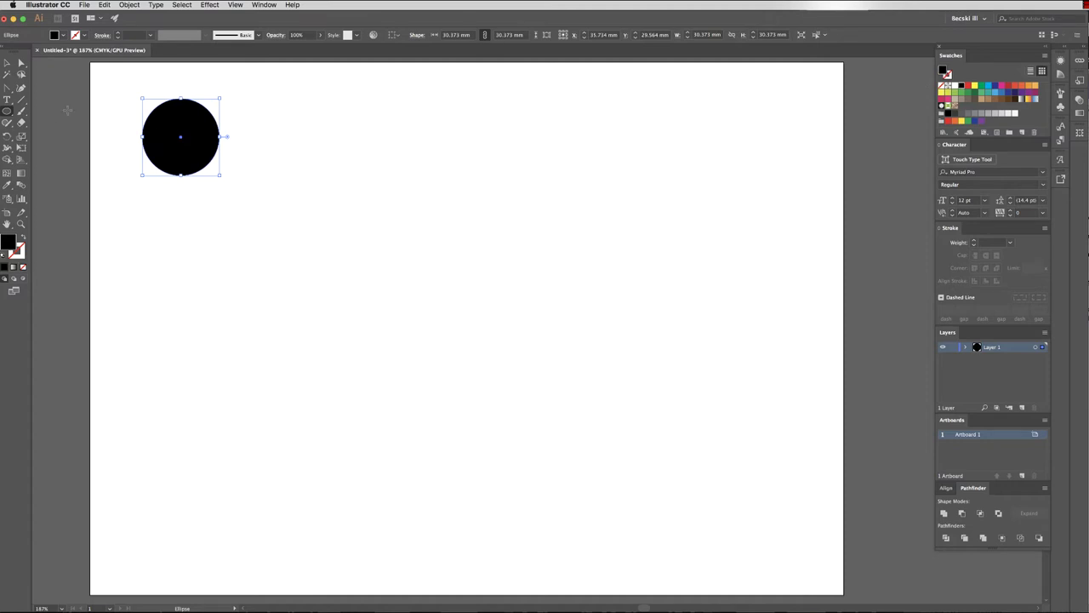
drag(7, 110, 51, 112)
drag(739, 107, 810, 177)
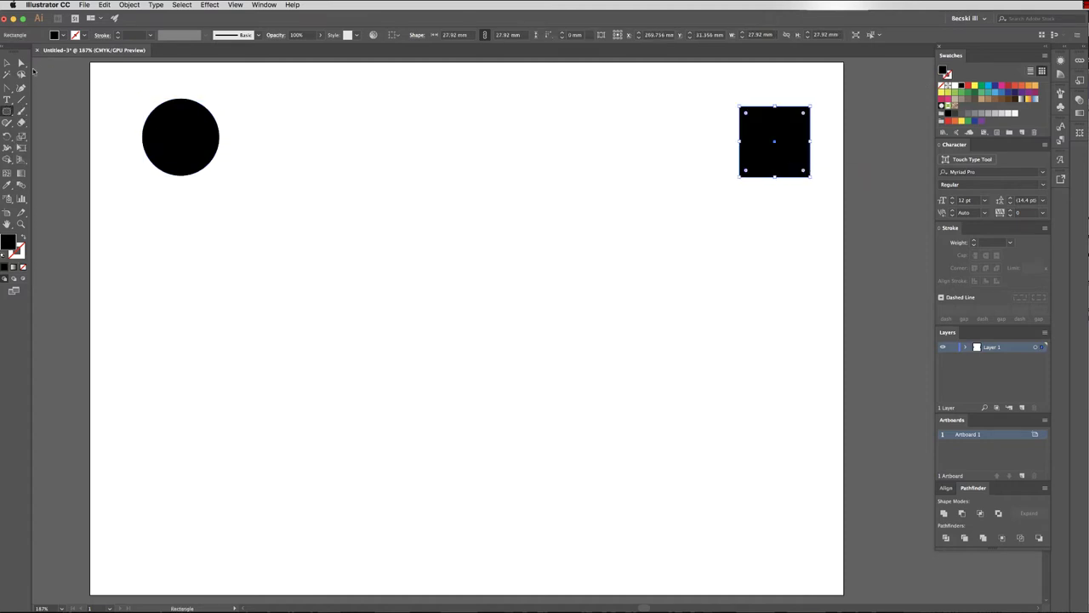
Step: Blend the circle into the square with the Blend tool and select the result
click(6, 63)
shift+click(183, 111)
click(130, 5)
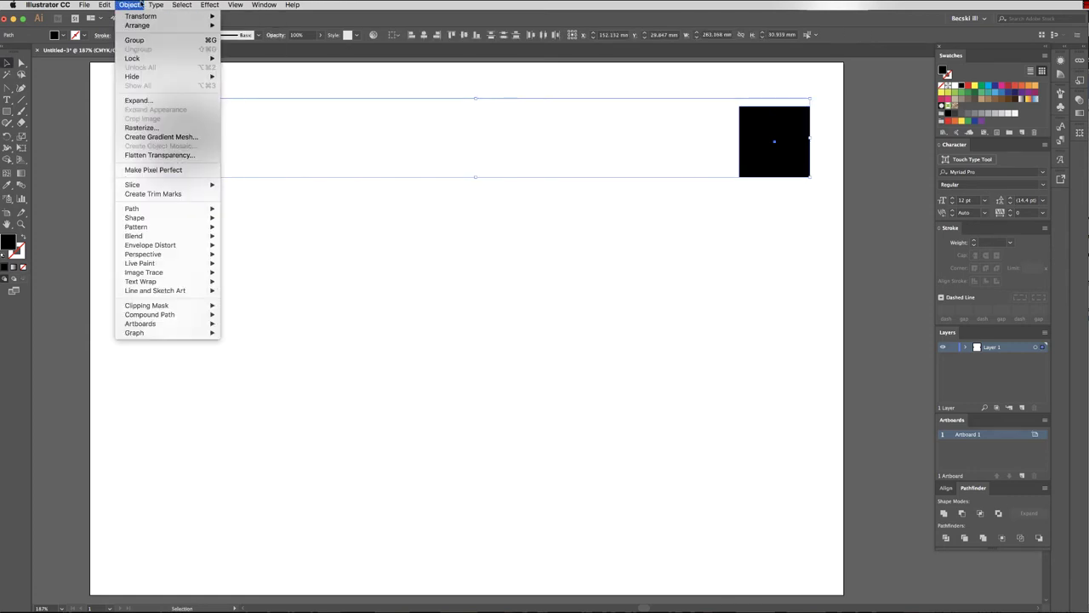
click(130, 5)
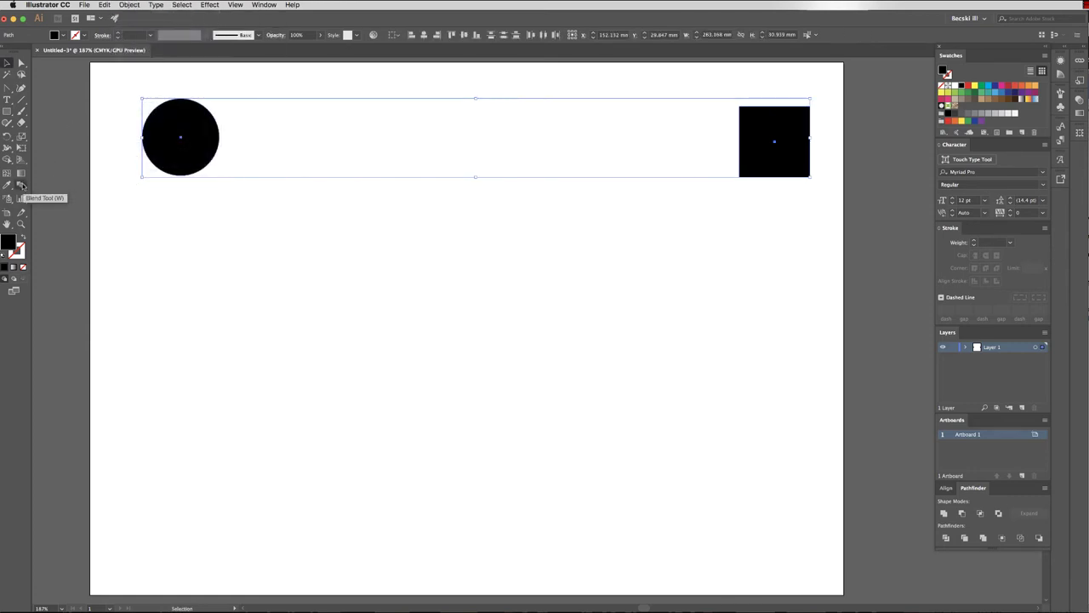
click(21, 185)
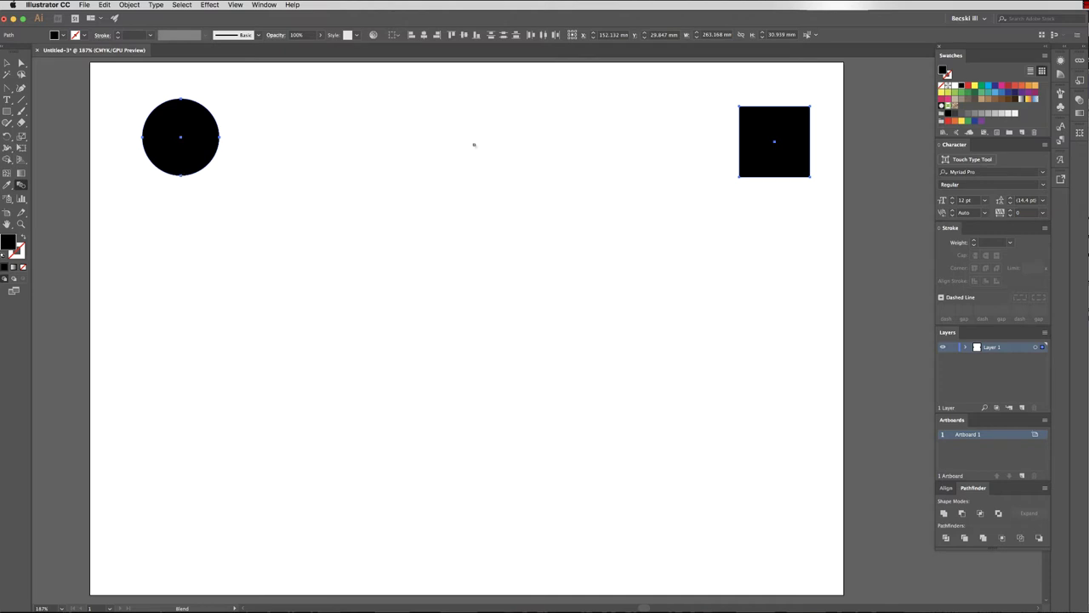
click(742, 112)
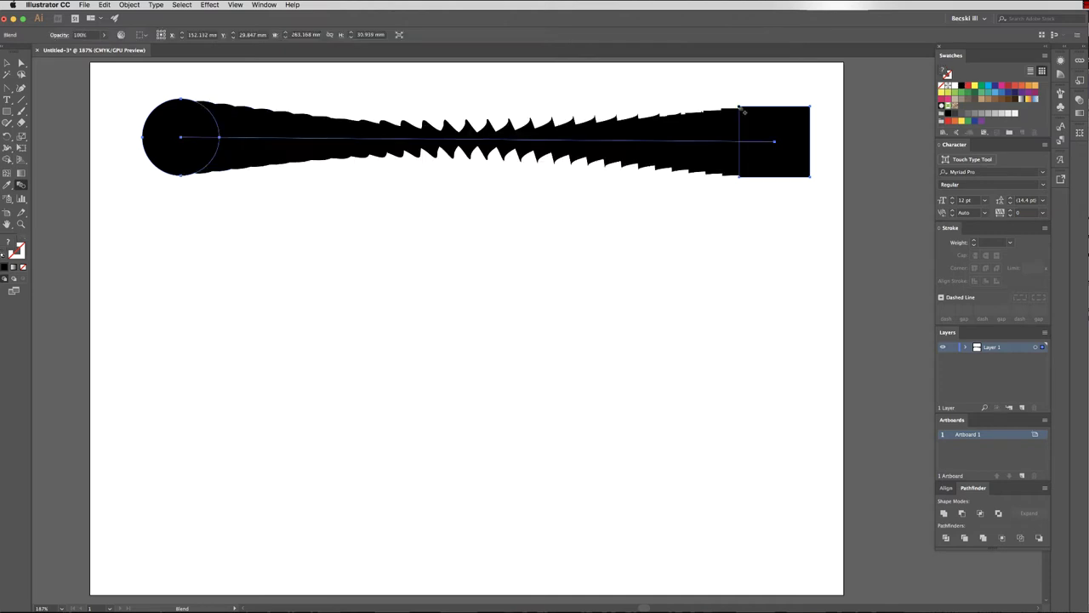
click(6, 63)
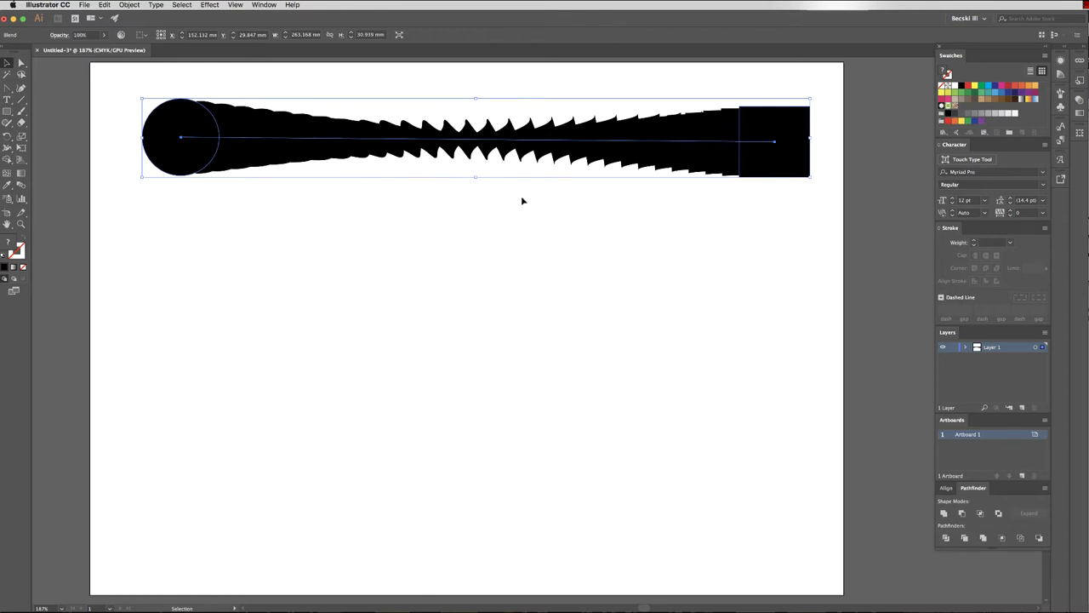
click(21, 63)
click(196, 223)
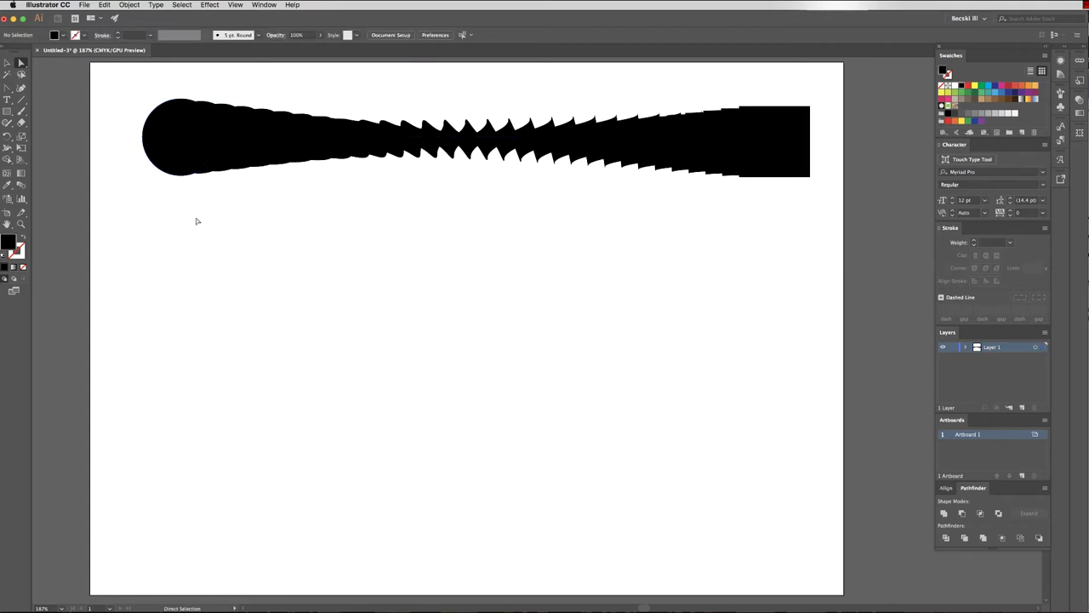
click(783, 144)
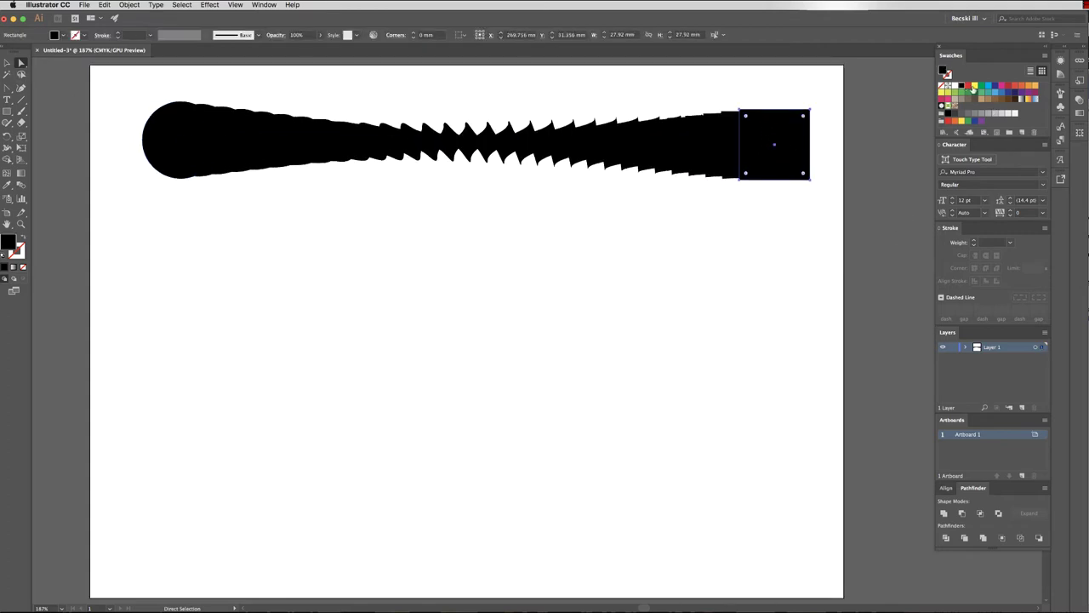
click(1013, 87)
click(676, 221)
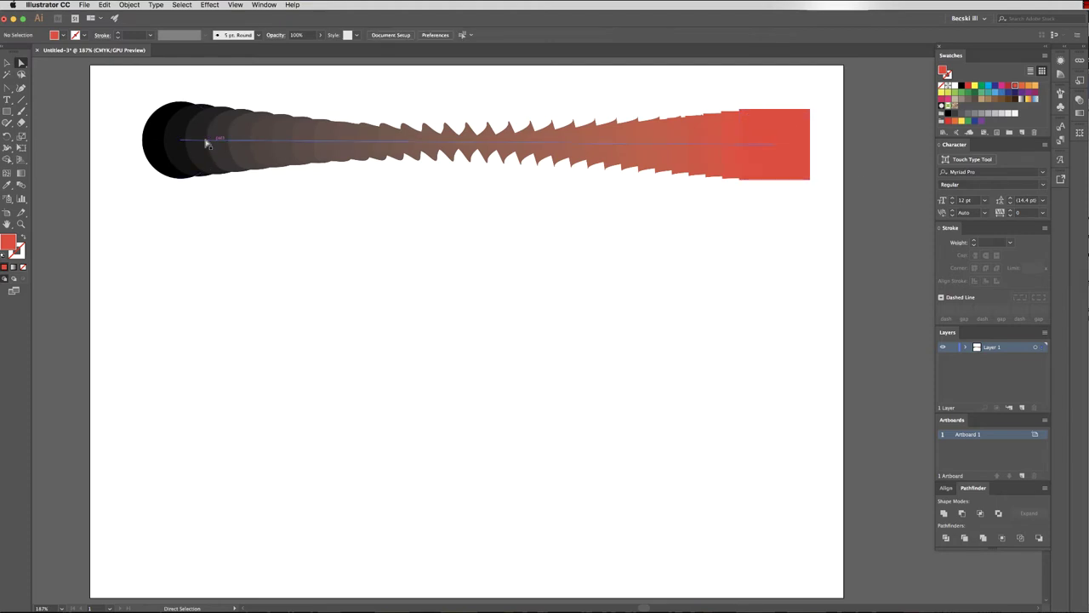
click(7, 63)
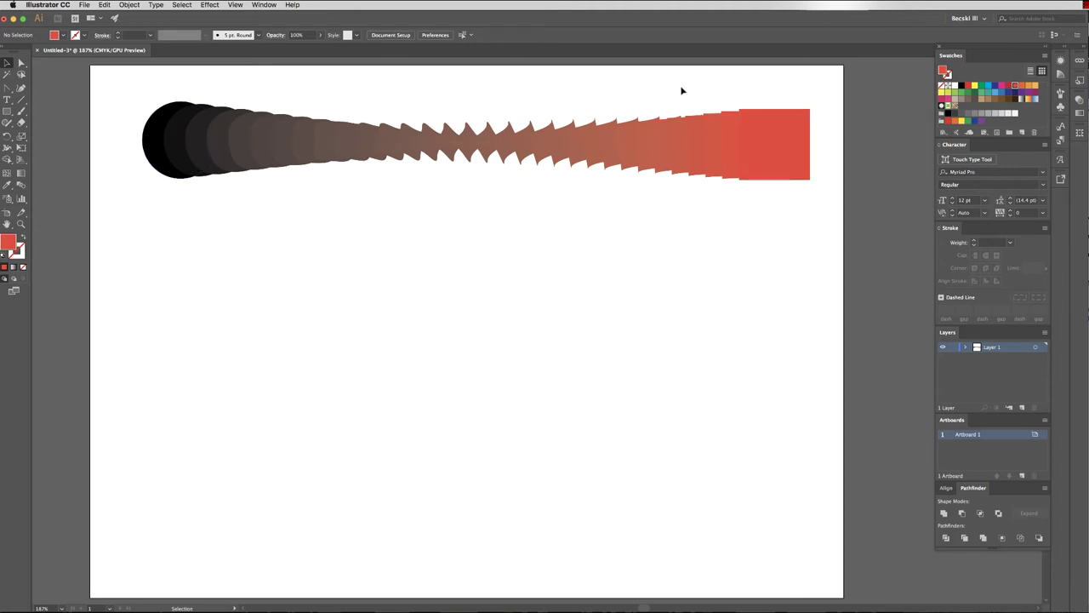
Step: Move the red end square left toward the circle and send it to the back
click(752, 169)
double_click(752, 169)
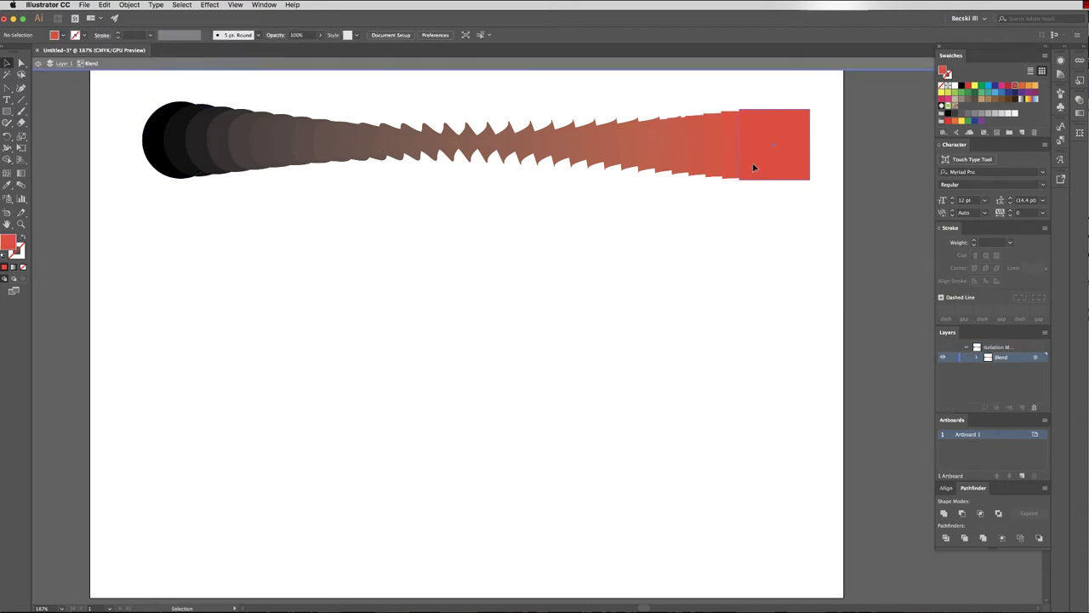
drag(753, 167, 592, 164)
right_click(587, 164)
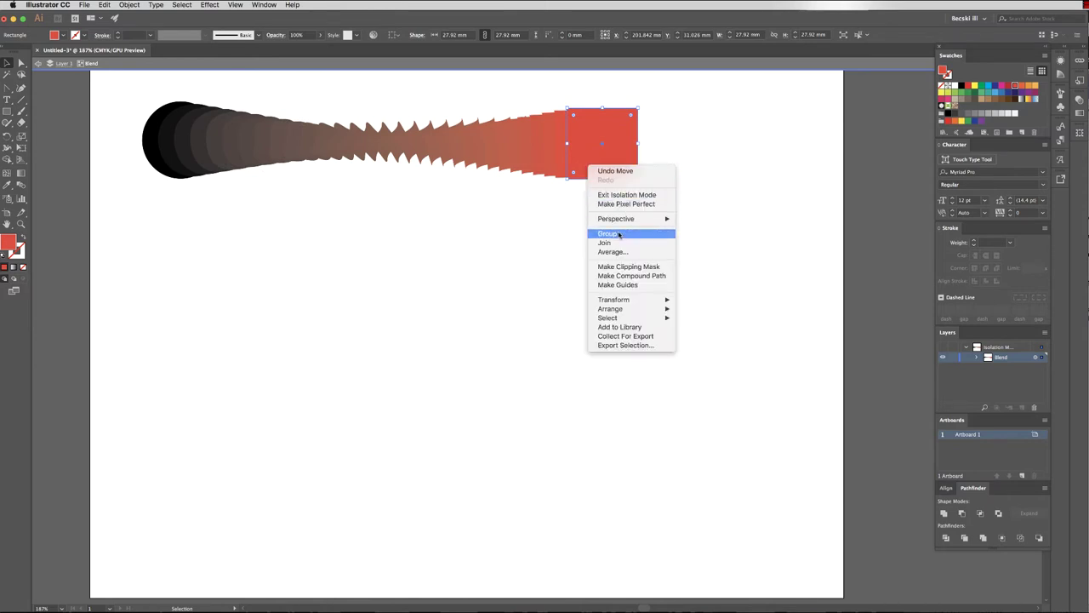
mouse_move(630, 309)
click(693, 337)
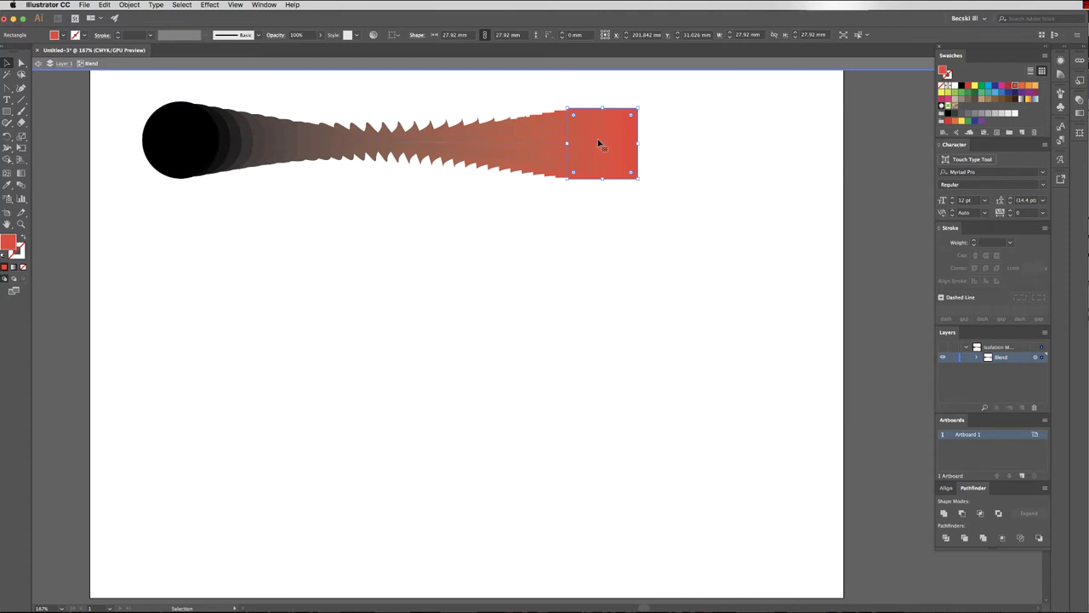
click(641, 275)
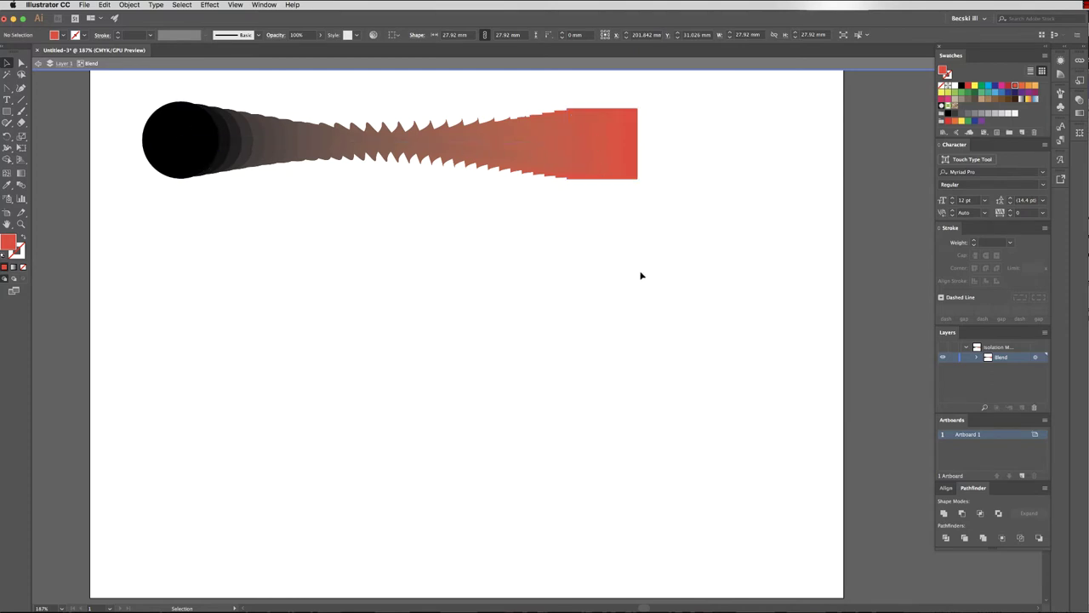
click(38, 63)
click(192, 122)
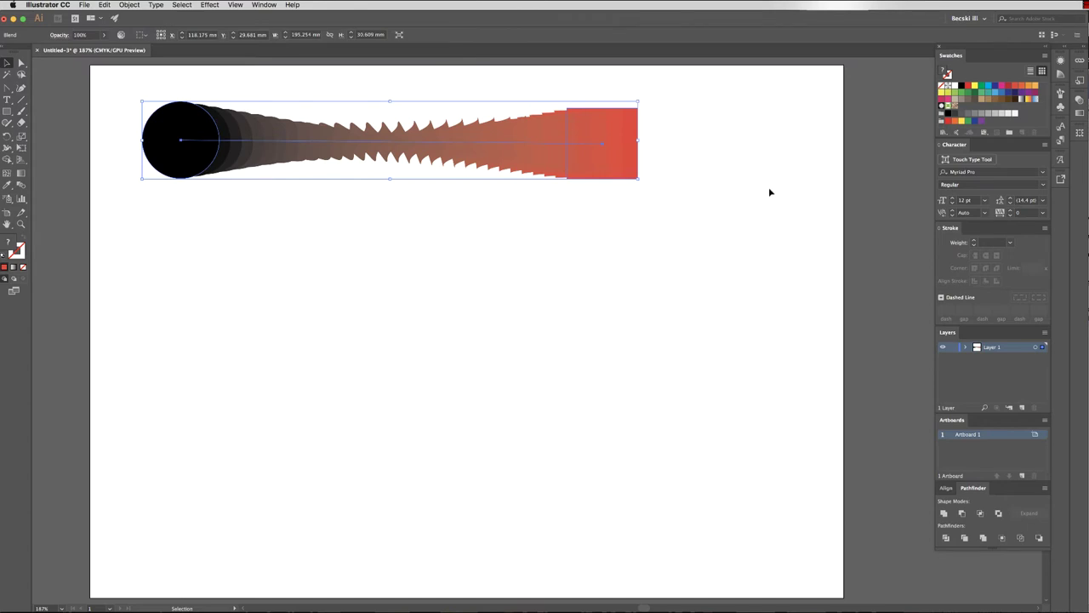
Step: Delete the black-to-red blend and drag out a large area-text frame across the artboard
key(Delete)
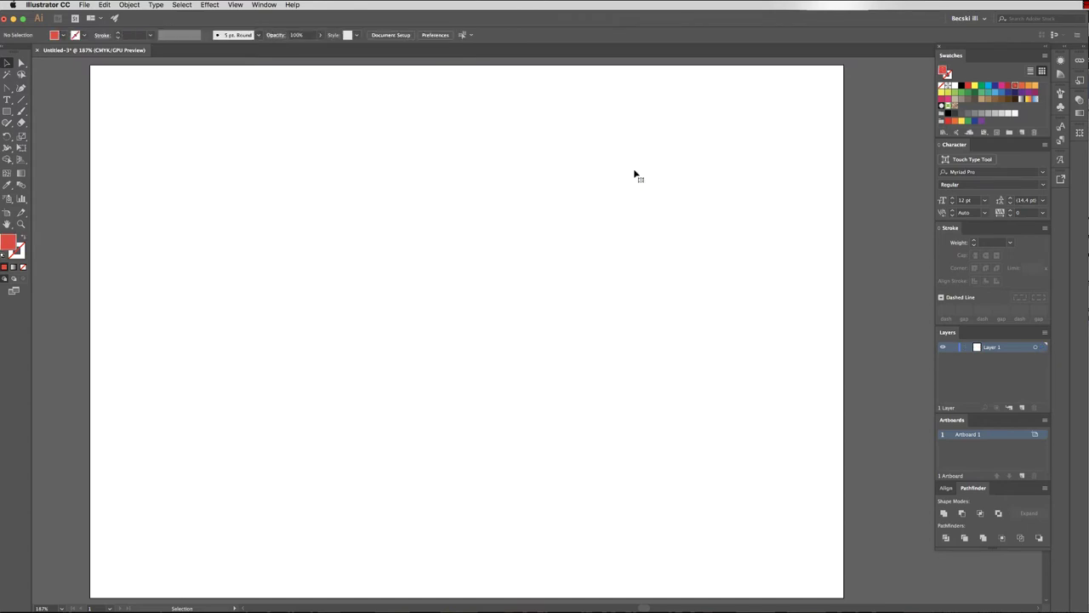
scroll(634, 176, right, 1)
click(7, 100)
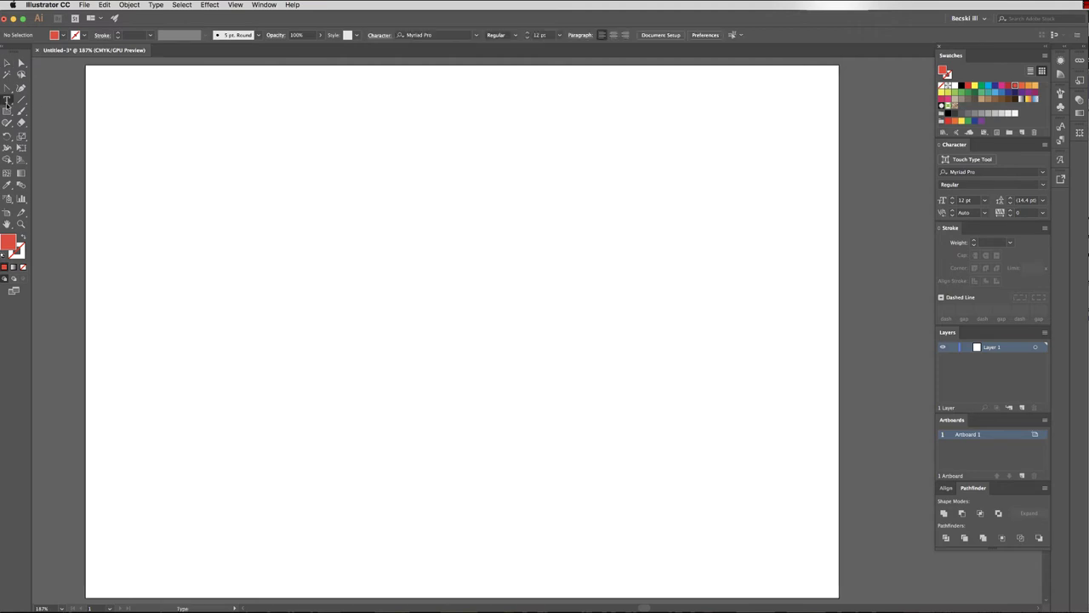
drag(197, 133, 657, 386)
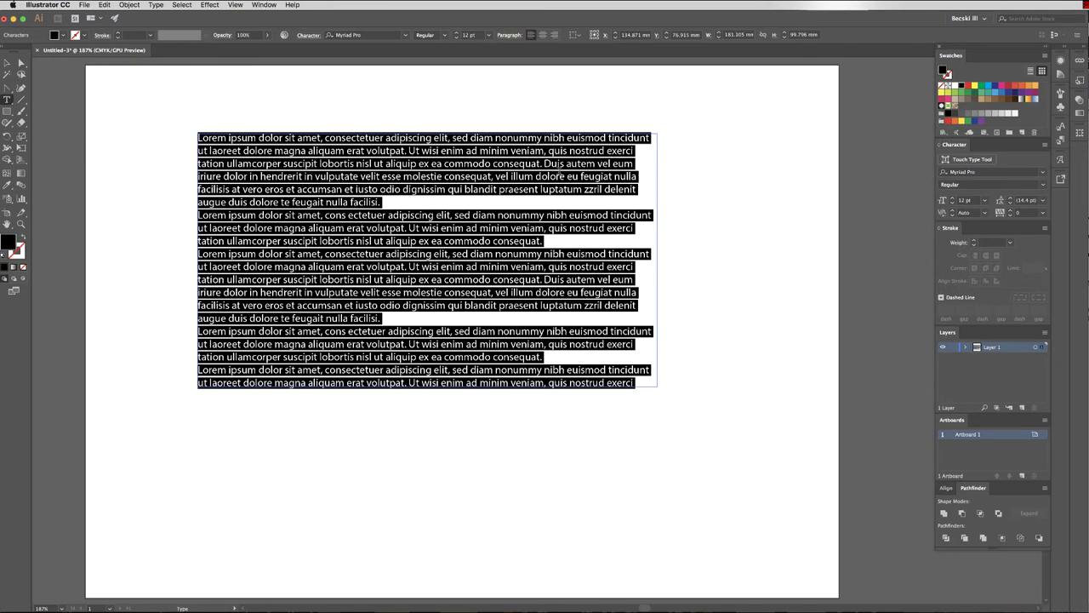
Step: Type NEAT in the frame and set it in the MuncieRegular font
text(NEAT)
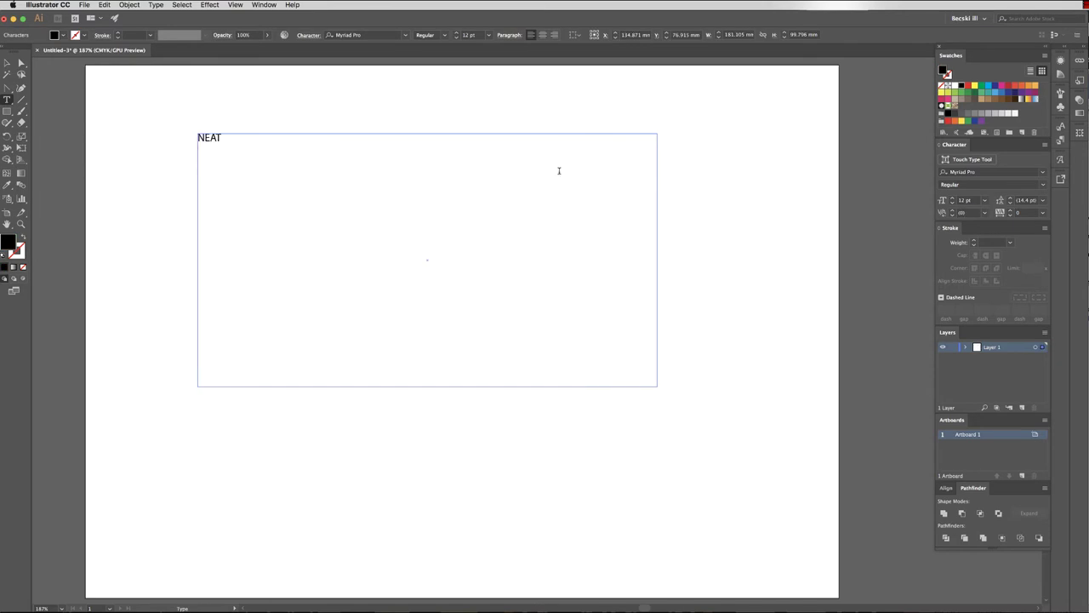
key(super+a)
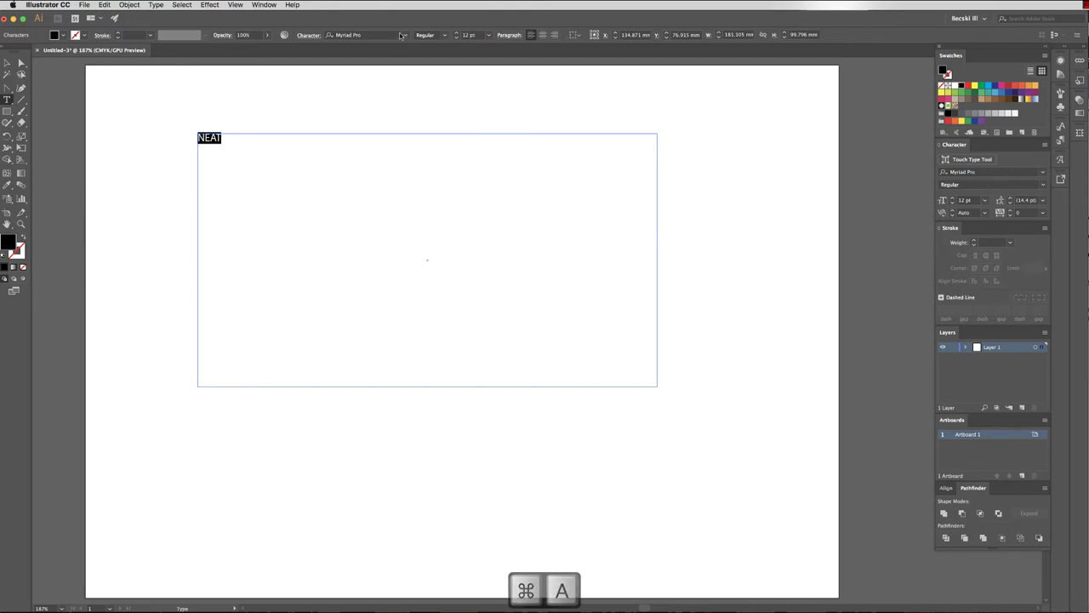
click(405, 35)
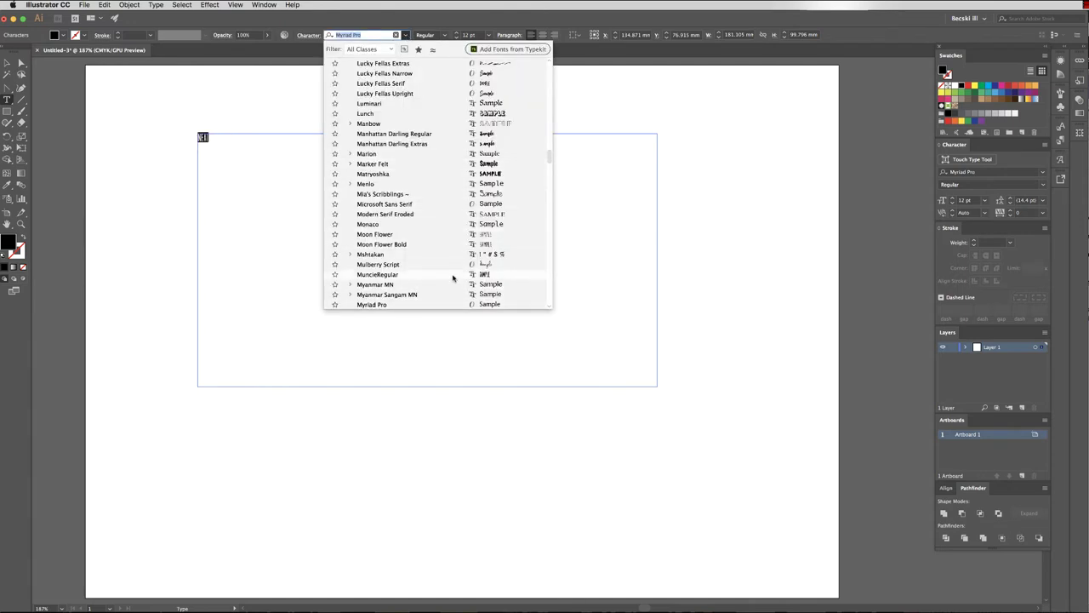
click(449, 273)
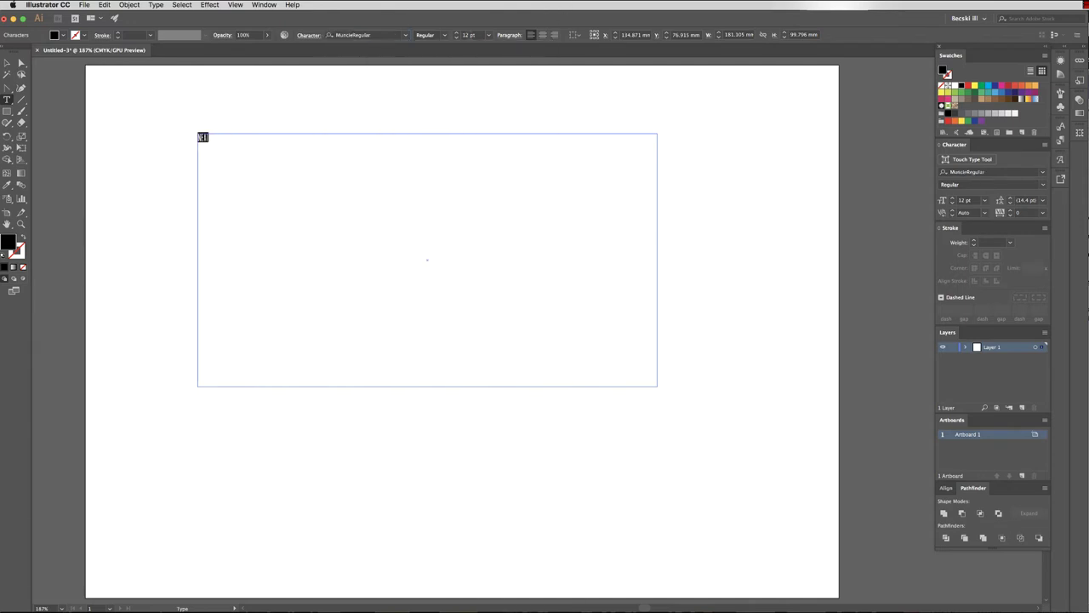
Step: Set the NEAT text size to 72 pt and exit text editing
double_click(464, 37)
text(16)
key(Return)
click(490, 35)
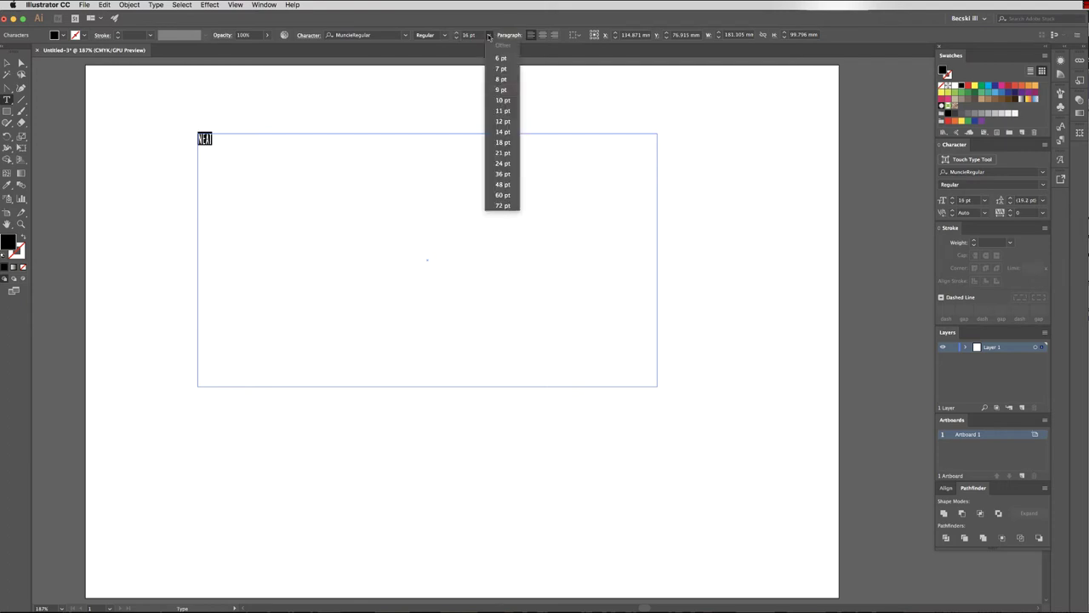
click(503, 205)
key(Escape)
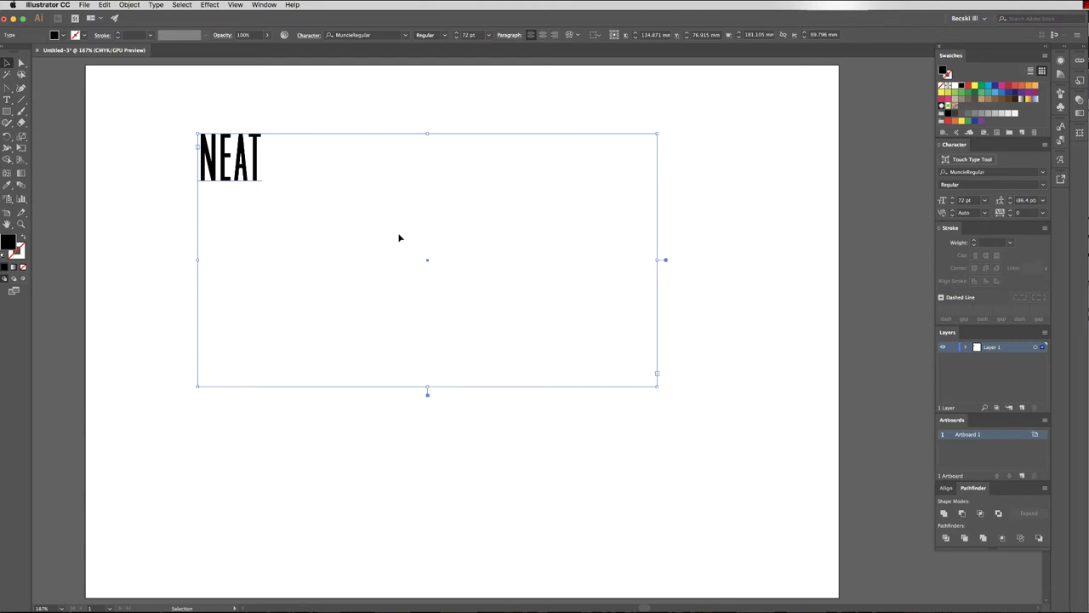
Step: Convert NEAT with Type > Create Outlines and enlarge it to about 145 × 116 mm, centred
right_click(245, 162)
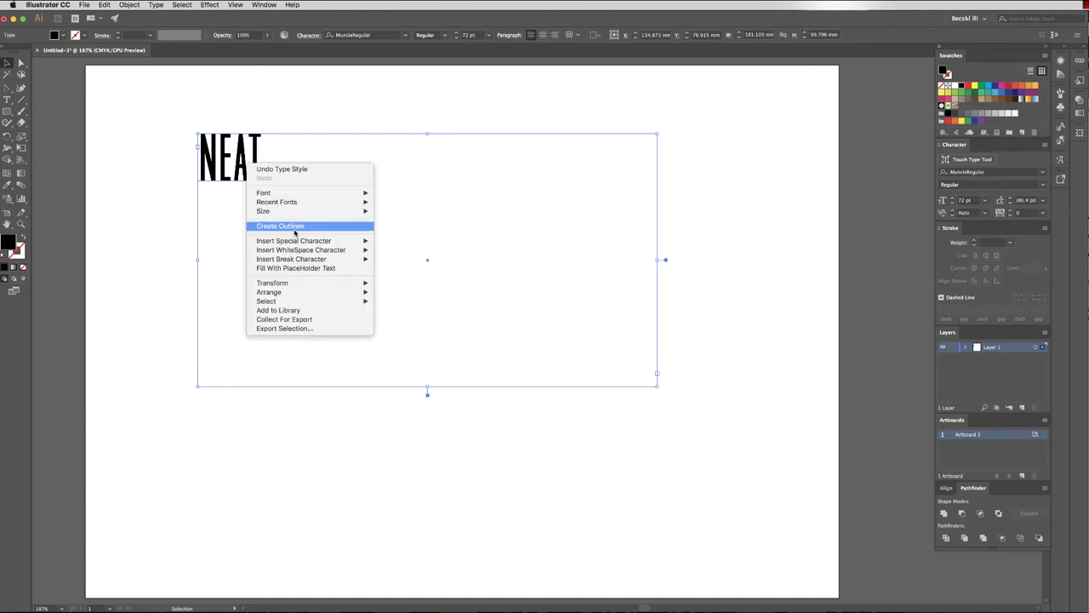
click(218, 4)
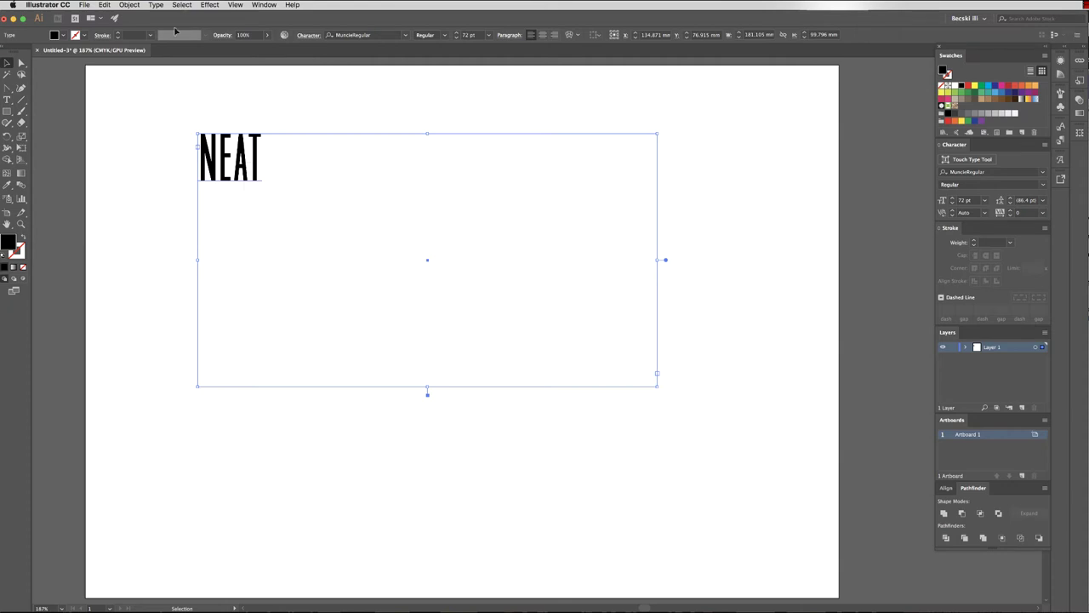
click(155, 4)
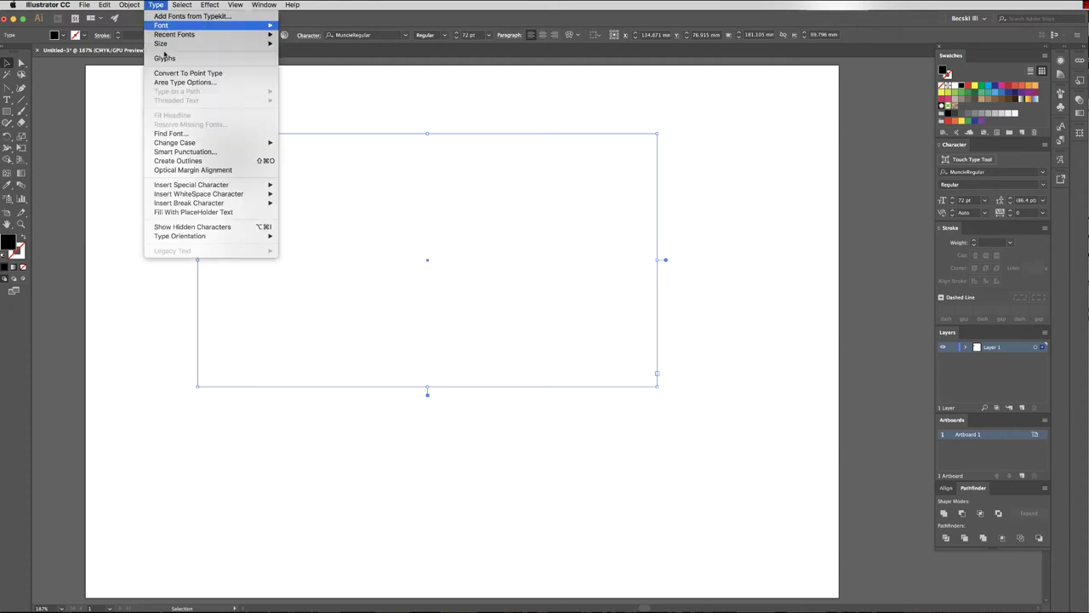
click(182, 160)
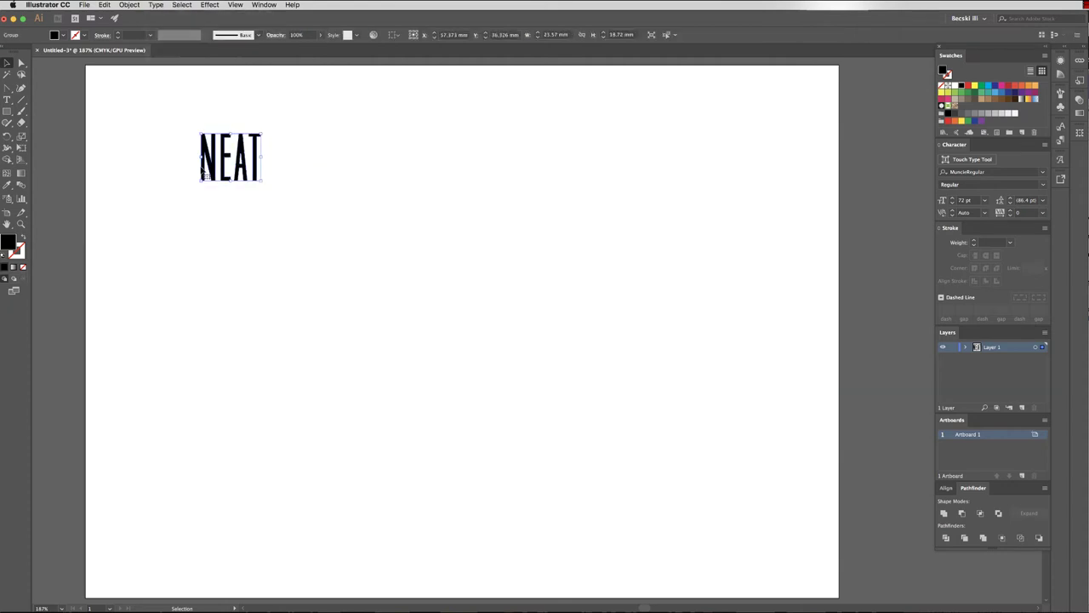
drag(264, 180, 620, 409)
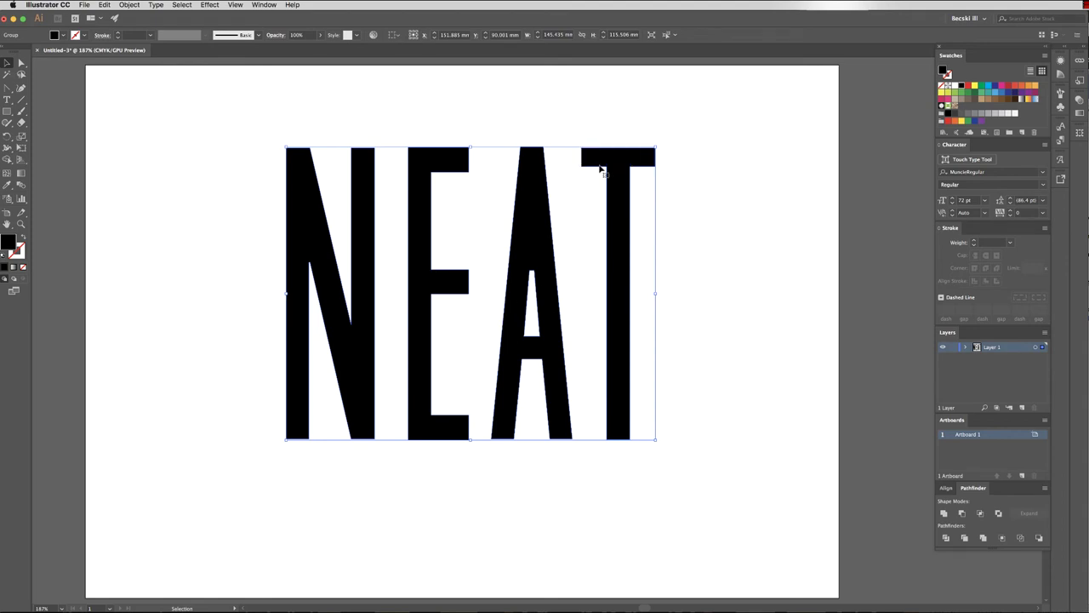
Step: Duplicate Layer 1 twice in the Layers panel and hide the top copy
click(697, 319)
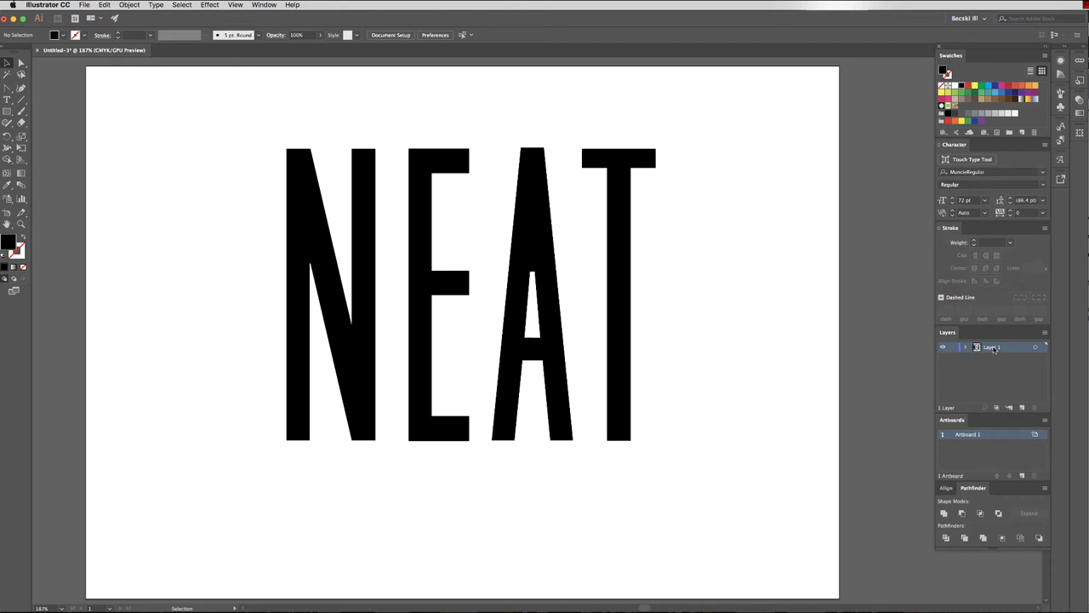
drag(993, 349, 1022, 409)
drag(1012, 349, 1026, 408)
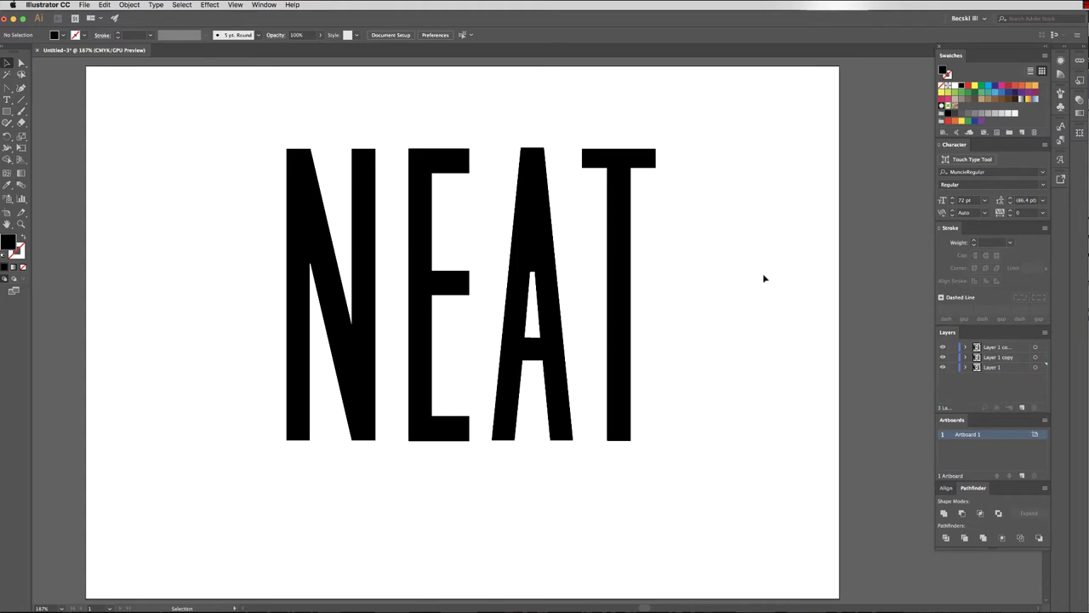
click(943, 348)
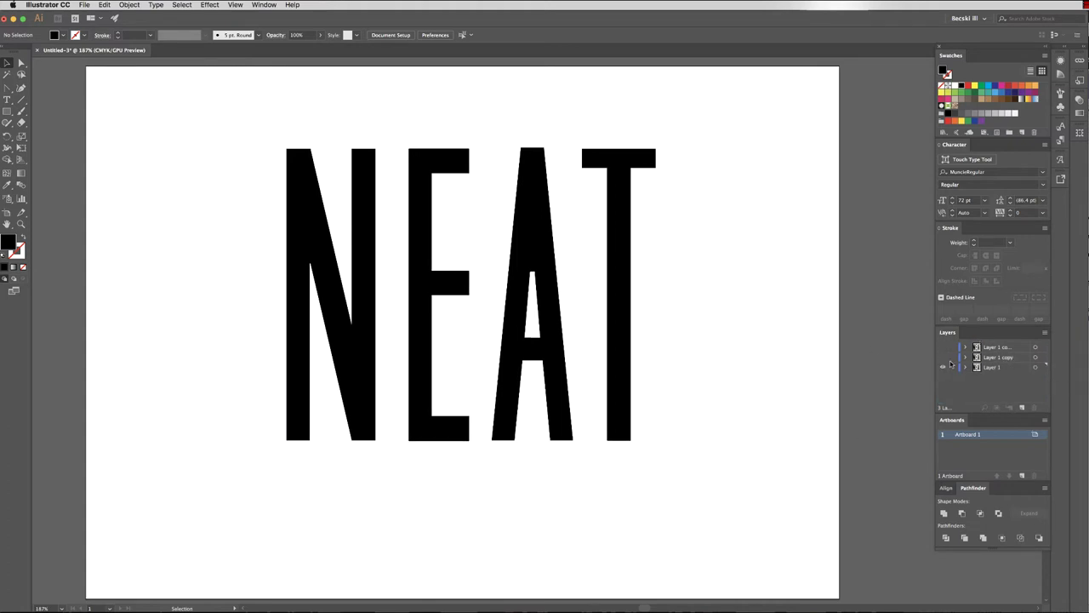
Step: Rename Layer 1 to 'shadow'
click(1000, 368)
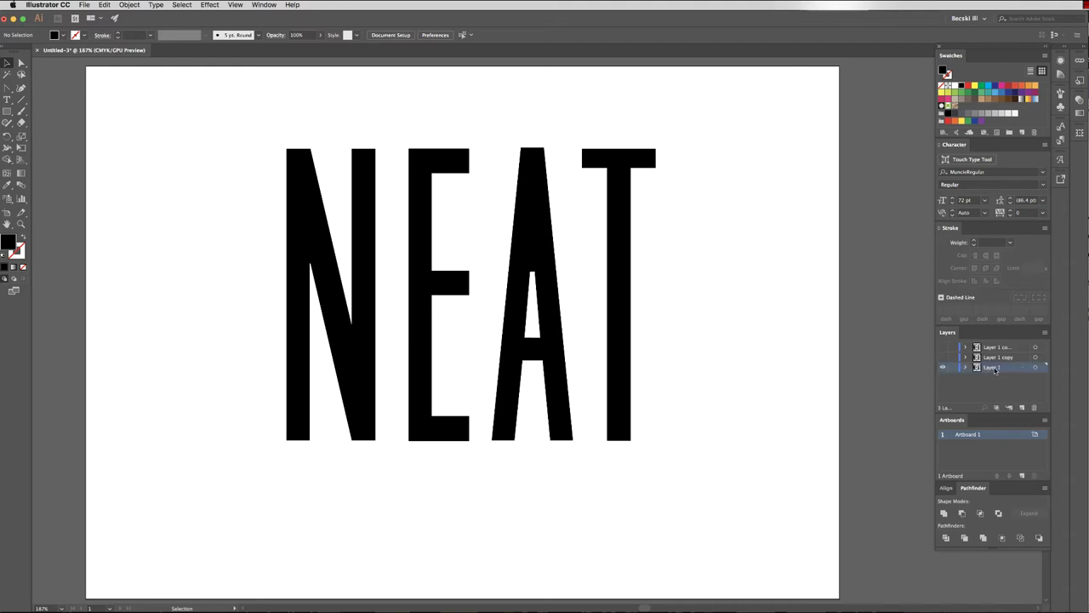
double_click(994, 367)
text(st)
key(Return)
Step: Fill the NEAT letters on the shadow layer with grey
click(619, 244)
click(981, 113)
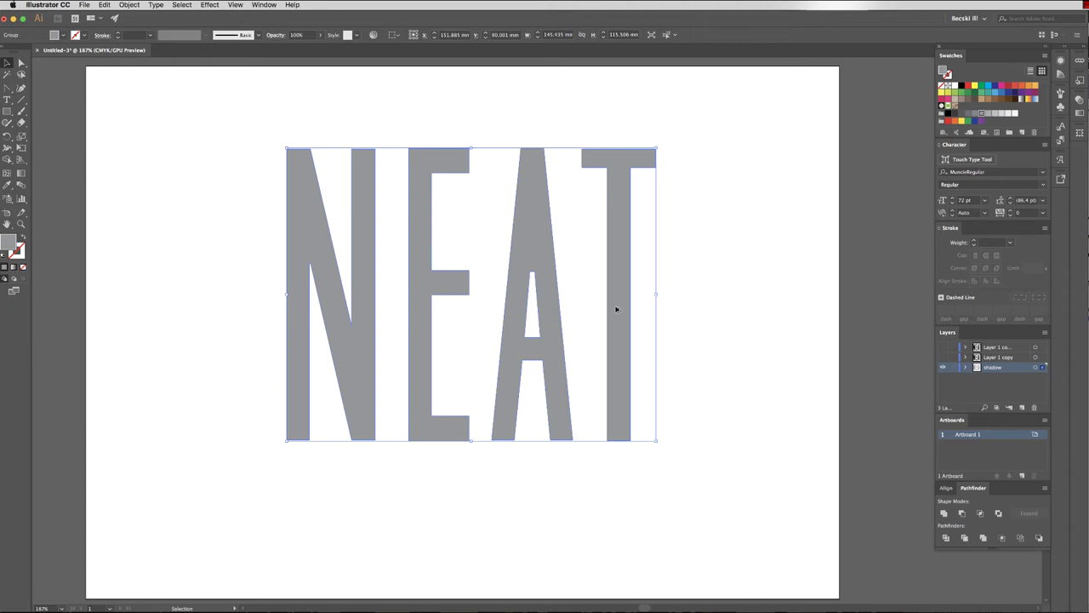
drag(616, 309, 603, 320)
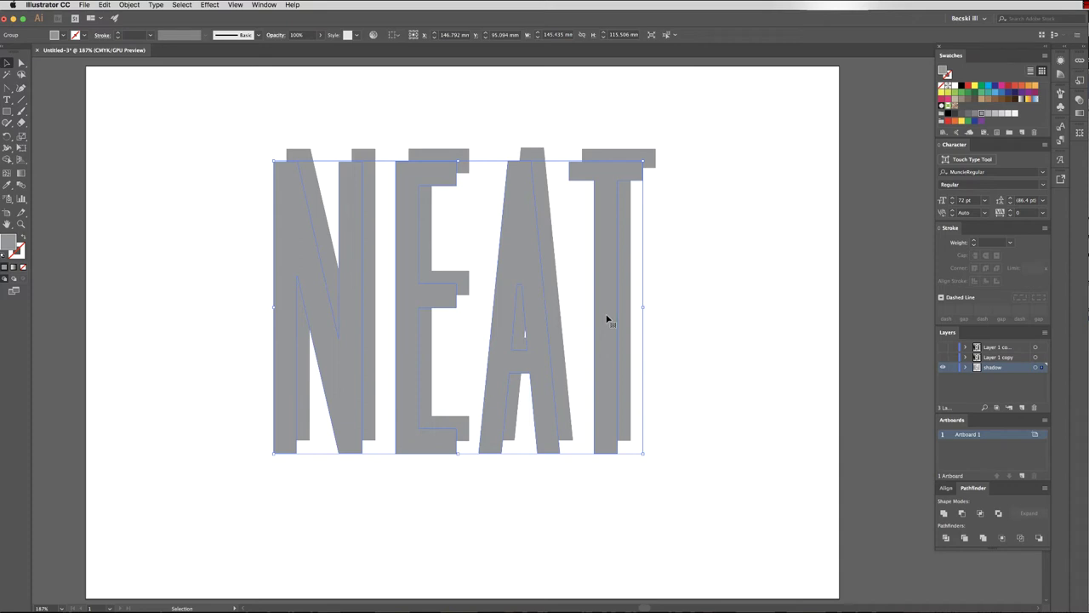
key(super+z)
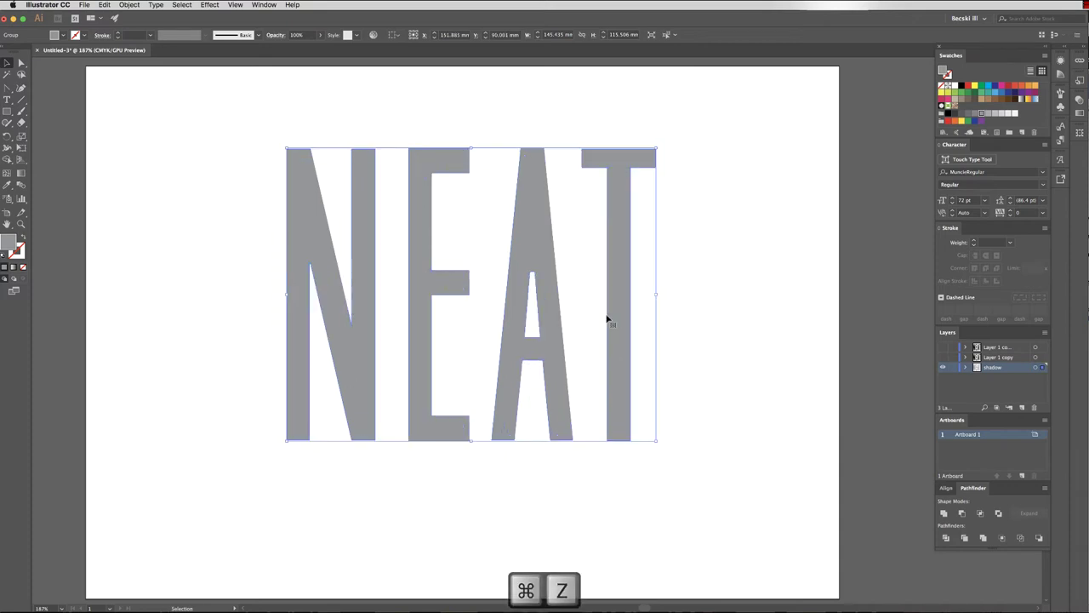
Step: Copy and paste the grey NEAT, placing the copy slightly down and left
key(super+c)
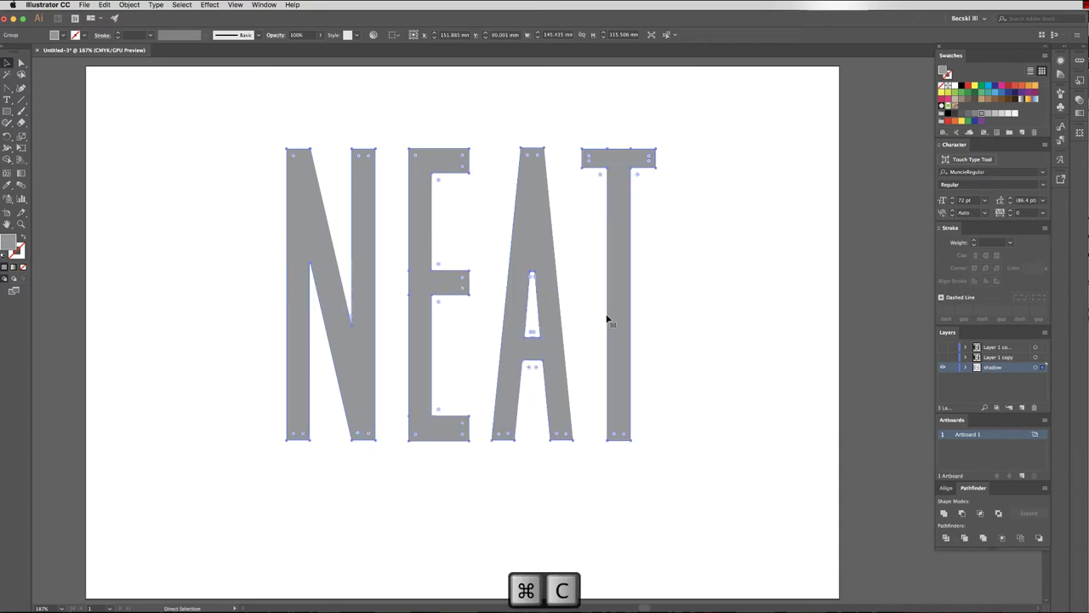
key(super+v)
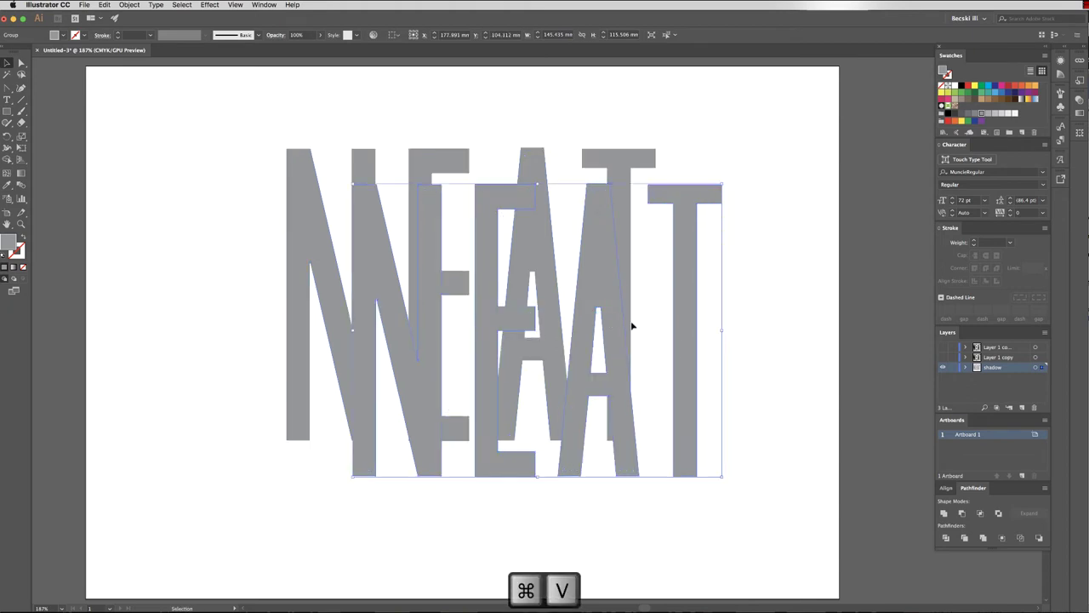
drag(671, 340, 614, 334)
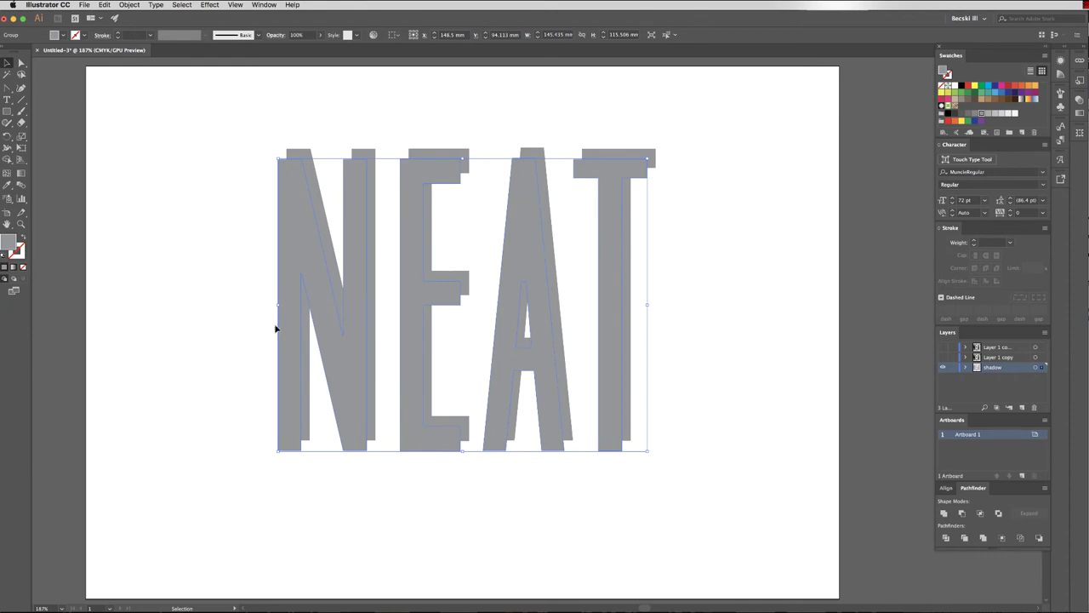
Step: Select both grey NEAT copies and set Blend Options to 100 specified steps
shift+click(291, 155)
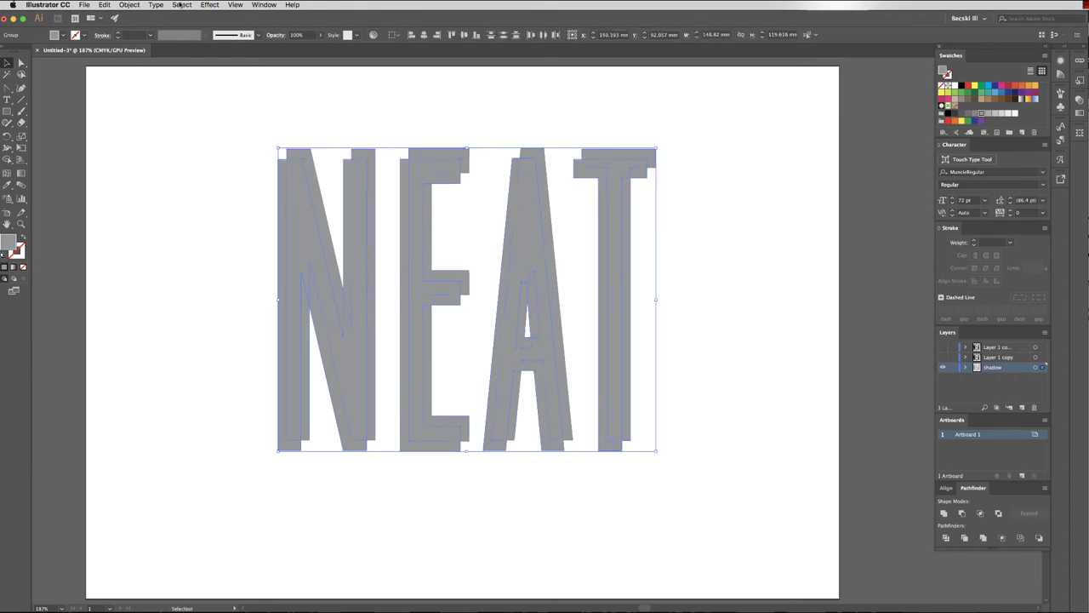
click(128, 4)
mouse_move(140, 236)
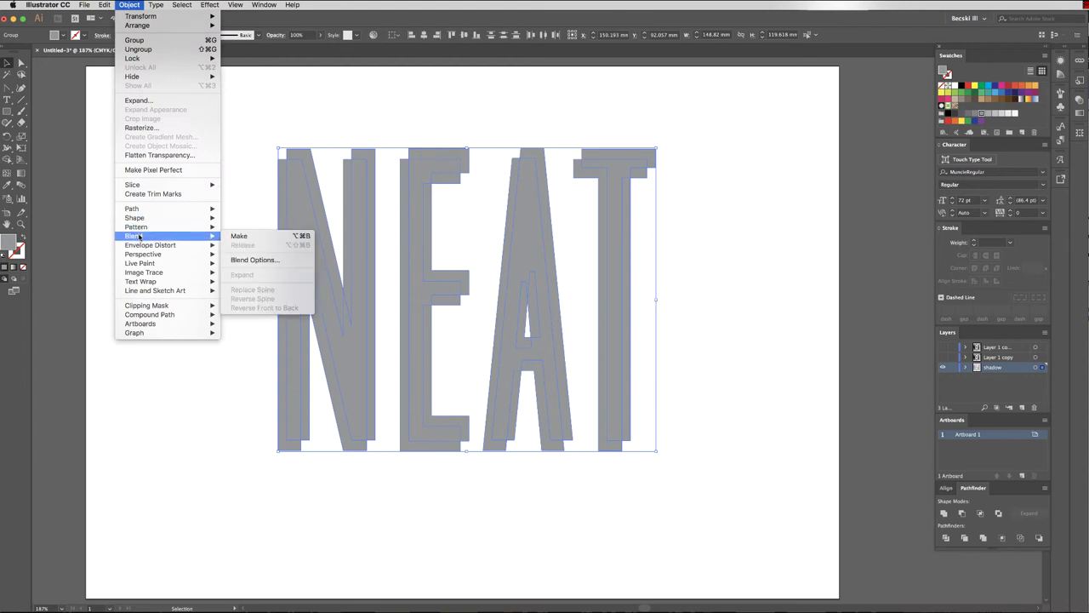
click(253, 260)
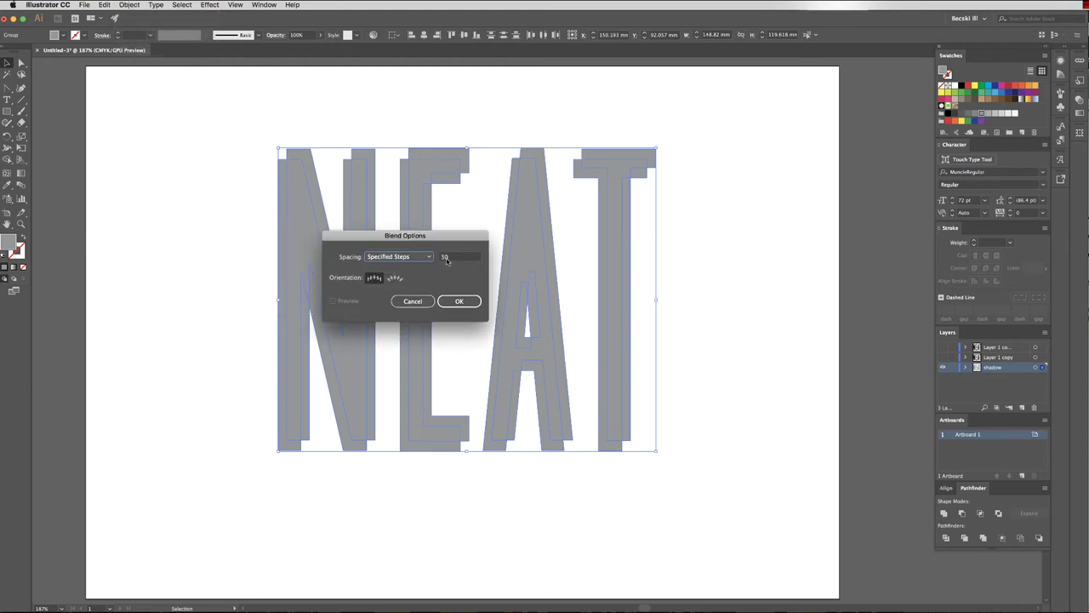
key(Tab)
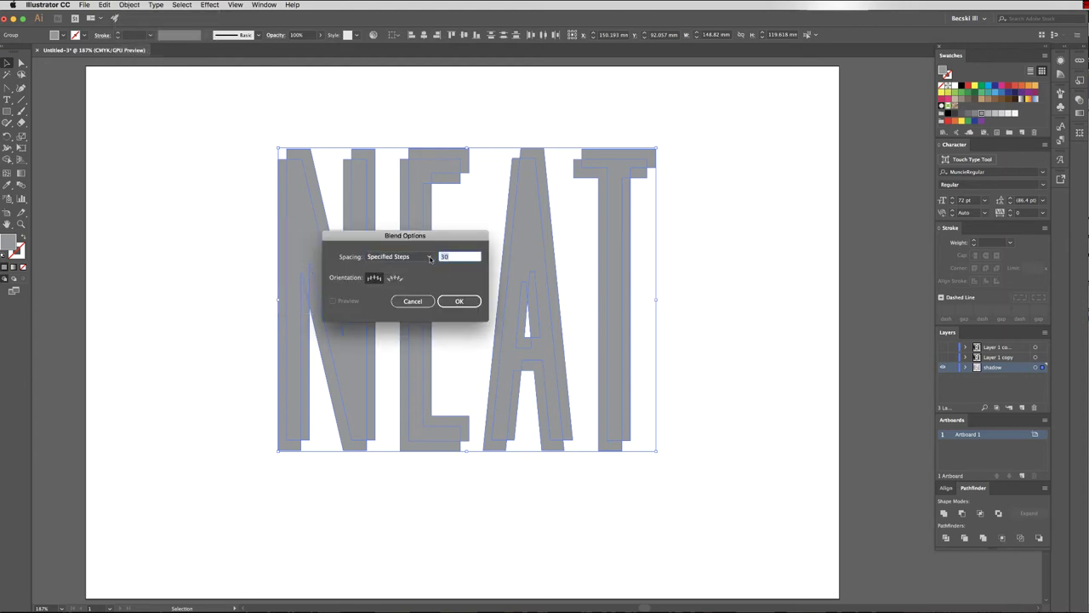
text(100)
click(477, 305)
Step: Make the blend of the two grey copies into one solid shadow
click(129, 4)
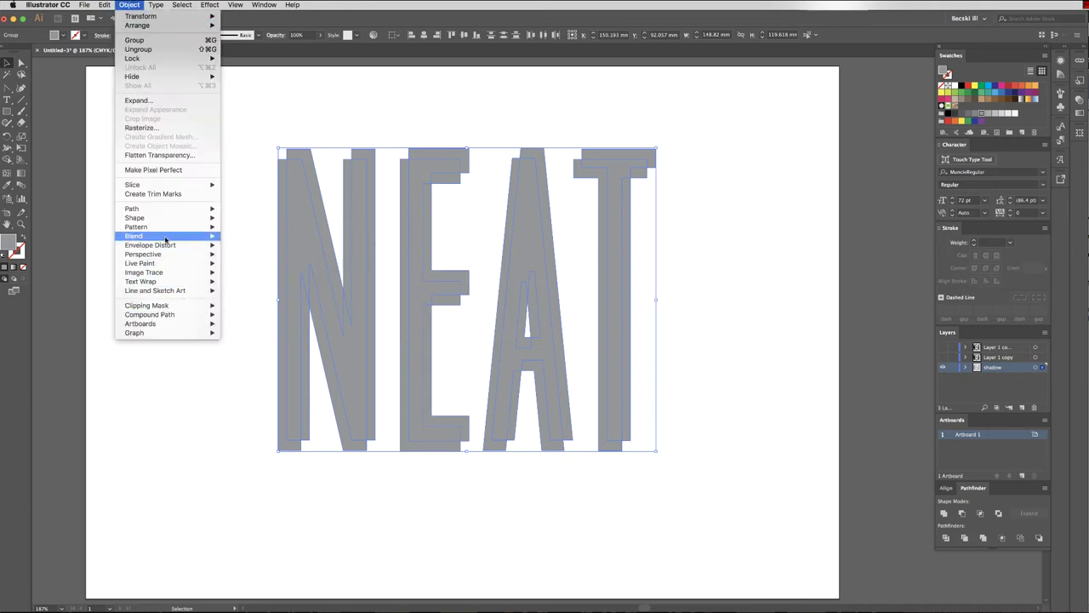
mouse_move(167, 241)
click(252, 238)
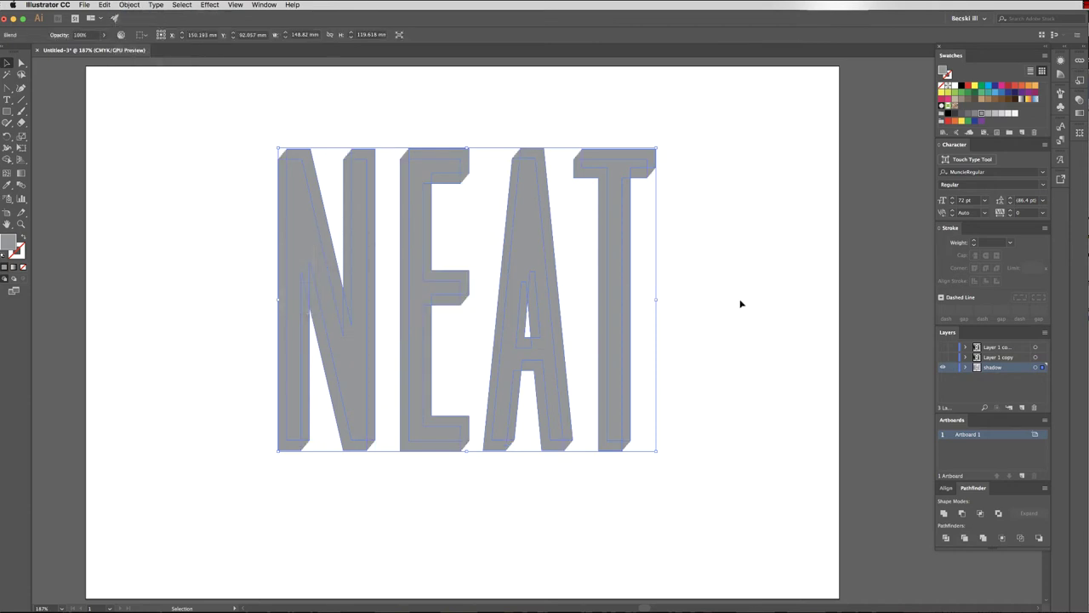
click(694, 426)
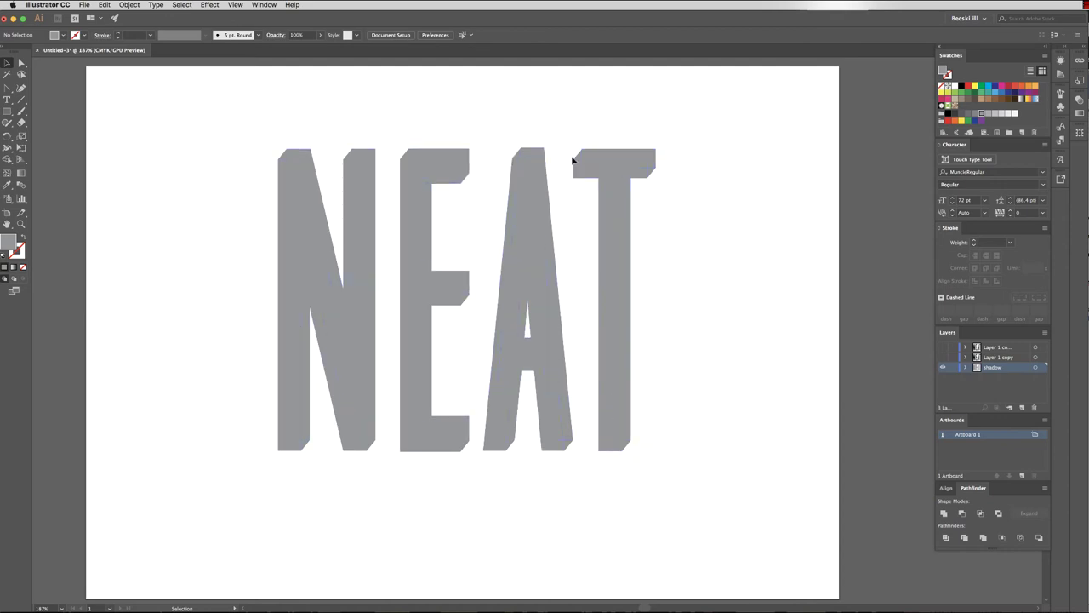
Step: Show the Layer 1 copy, rename it 'height', and fill its NEAT letters red
click(943, 358)
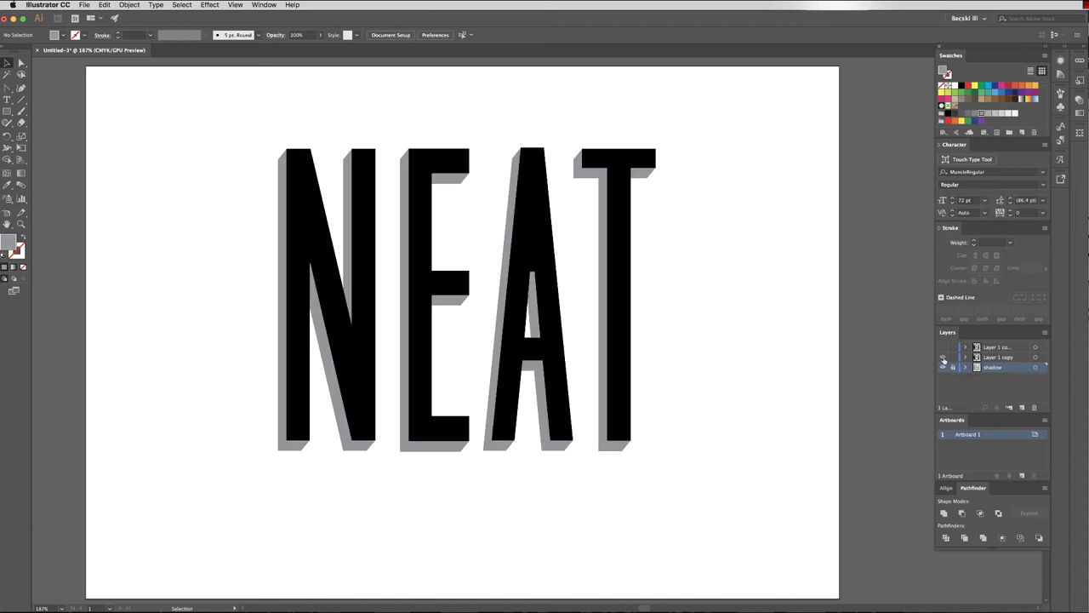
double_click(998, 357)
text(N)
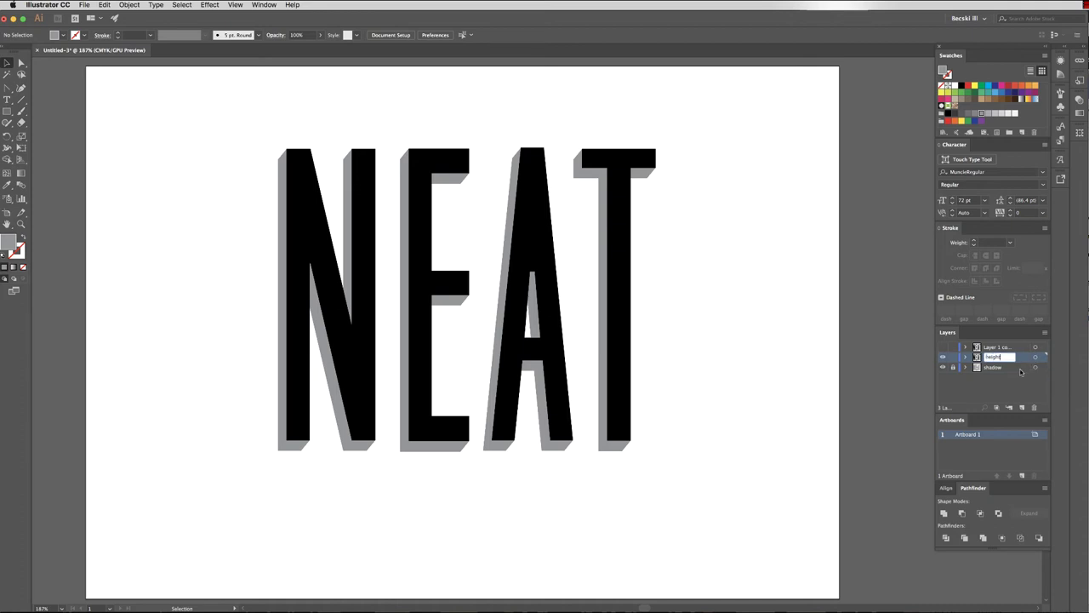
click(1020, 348)
click(626, 380)
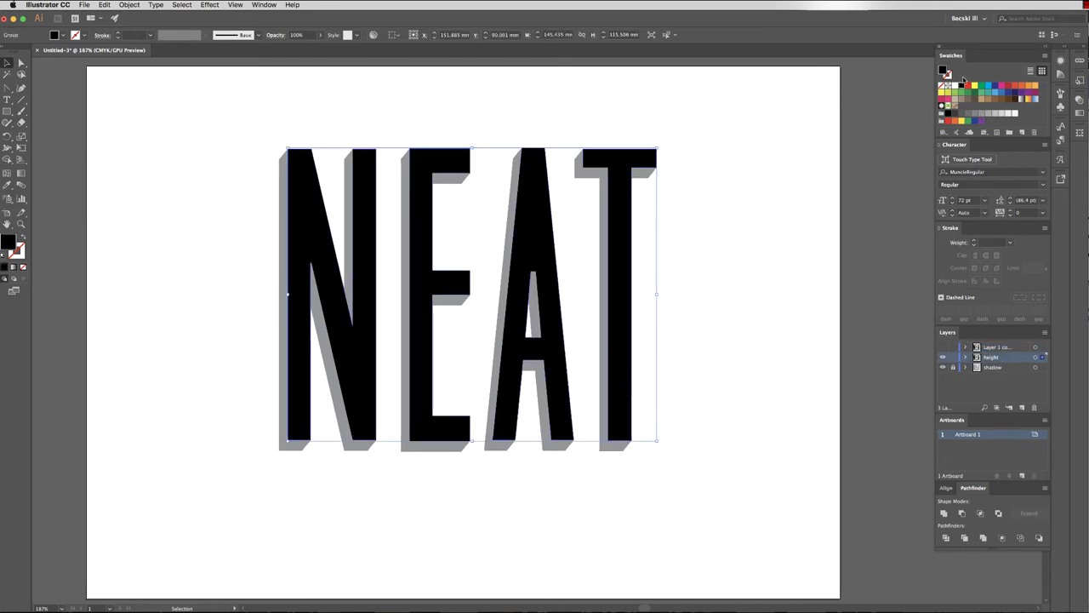
click(1015, 88)
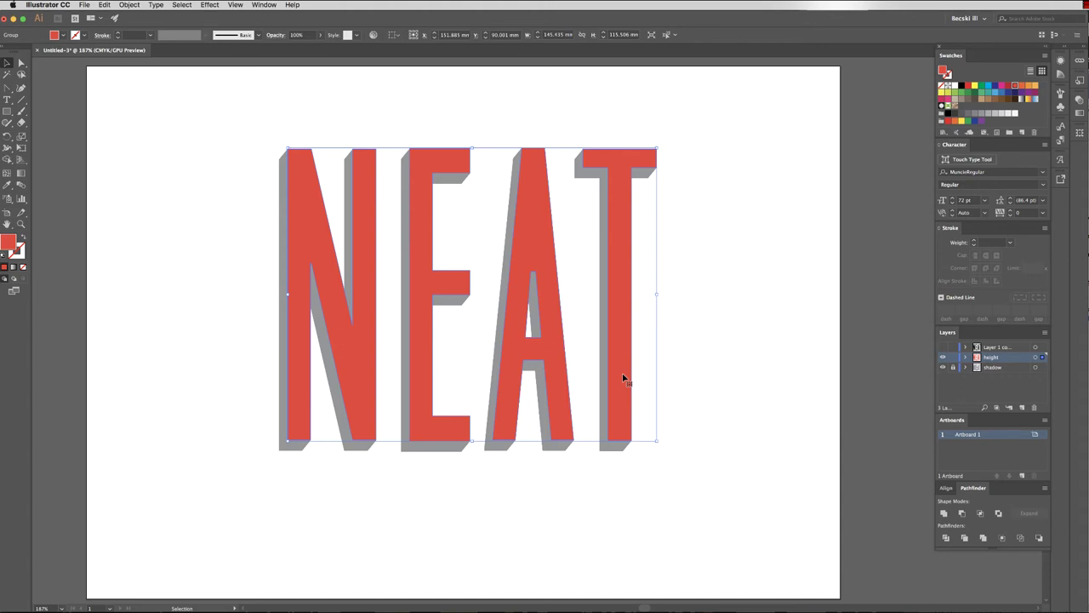
Step: Duplicate the red NEAT slightly up-left and blend both copies via Object > Blend > Make
drag(623, 377, 618, 365)
shift+click(629, 442)
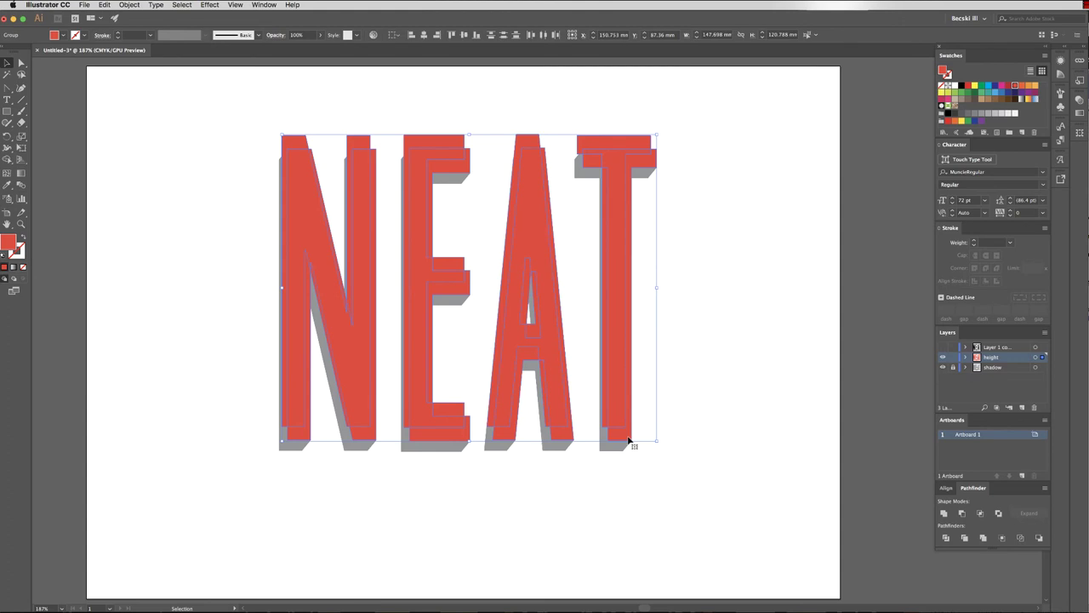
click(129, 4)
mouse_move(141, 227)
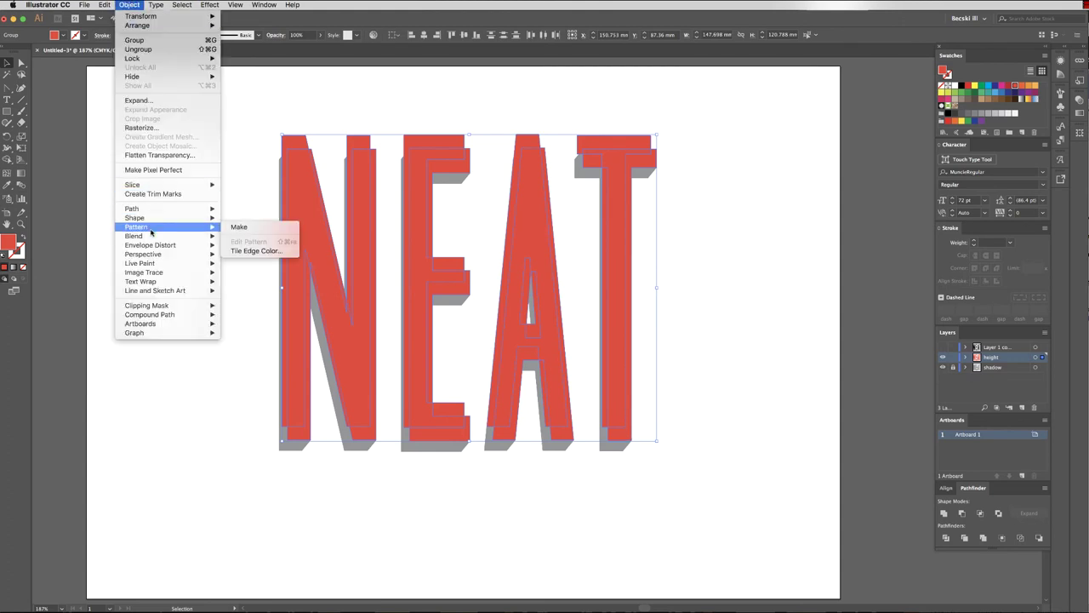
click(242, 236)
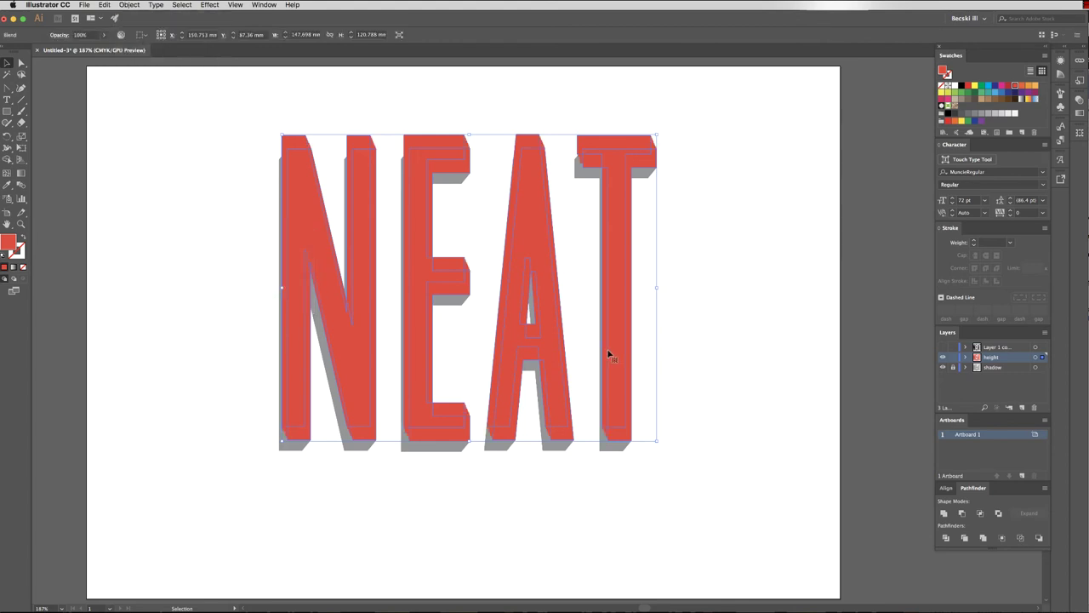
click(713, 343)
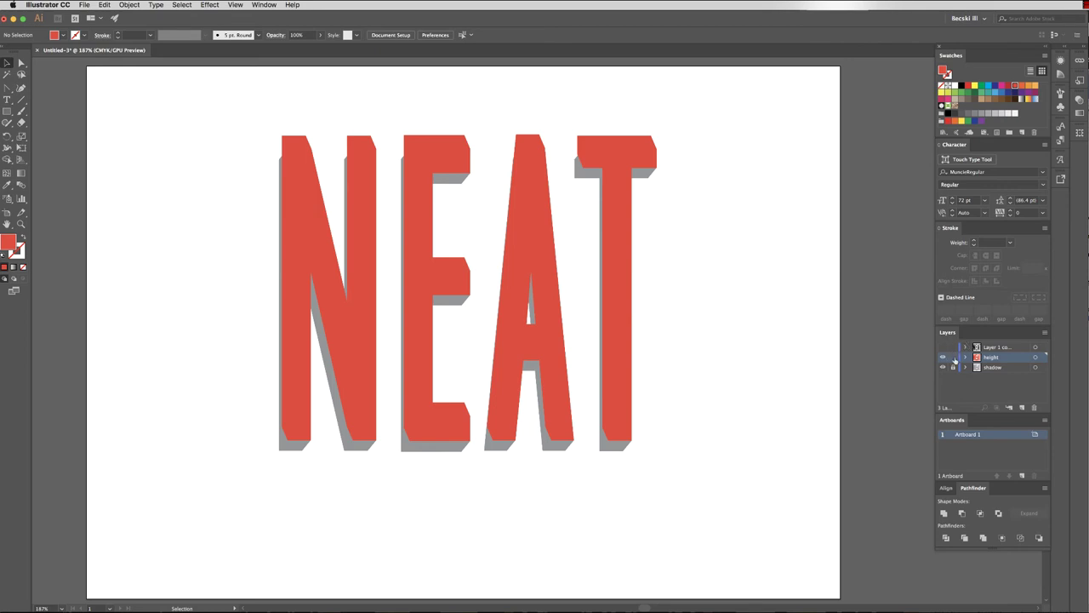
Step: Lock the height layer, show and rename the last layer 'top', and fill its letters orange
click(953, 359)
click(943, 347)
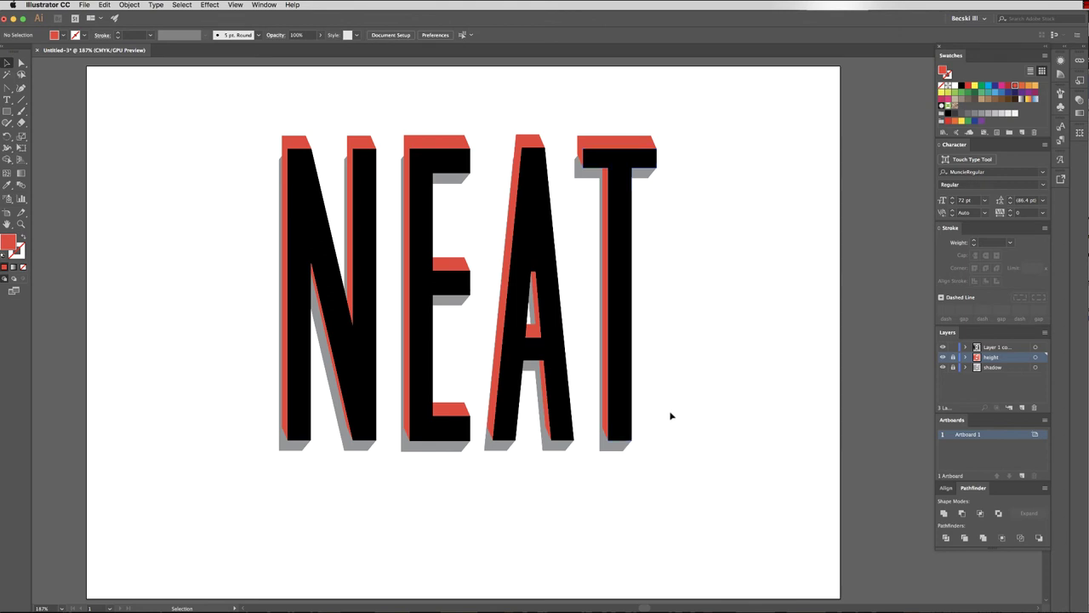
click(1013, 348)
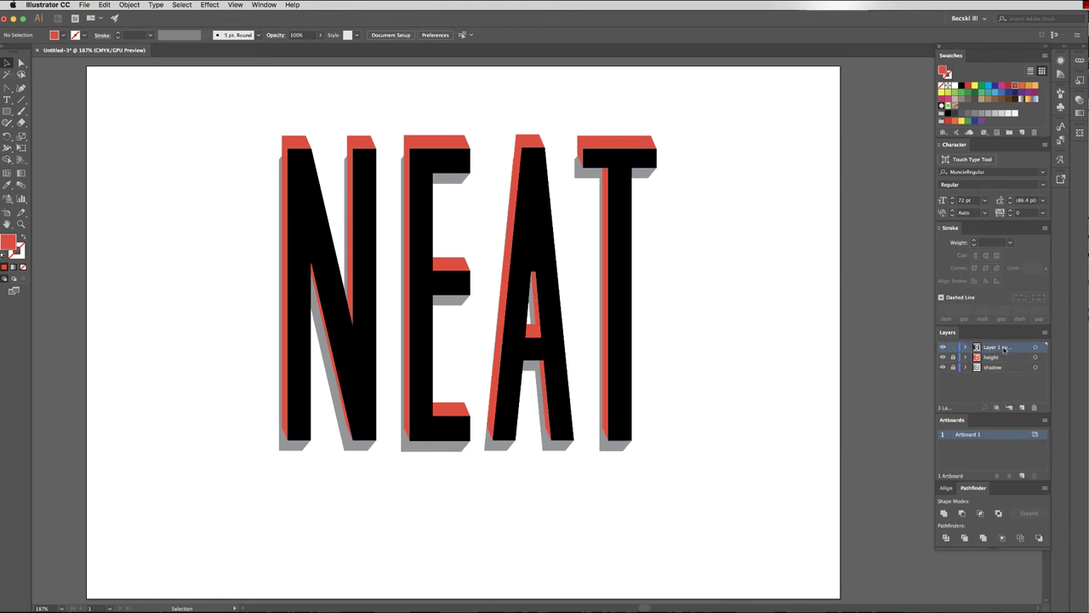
double_click(1003, 348)
key(BackSpace)
text(top)
key(Return)
click(626, 257)
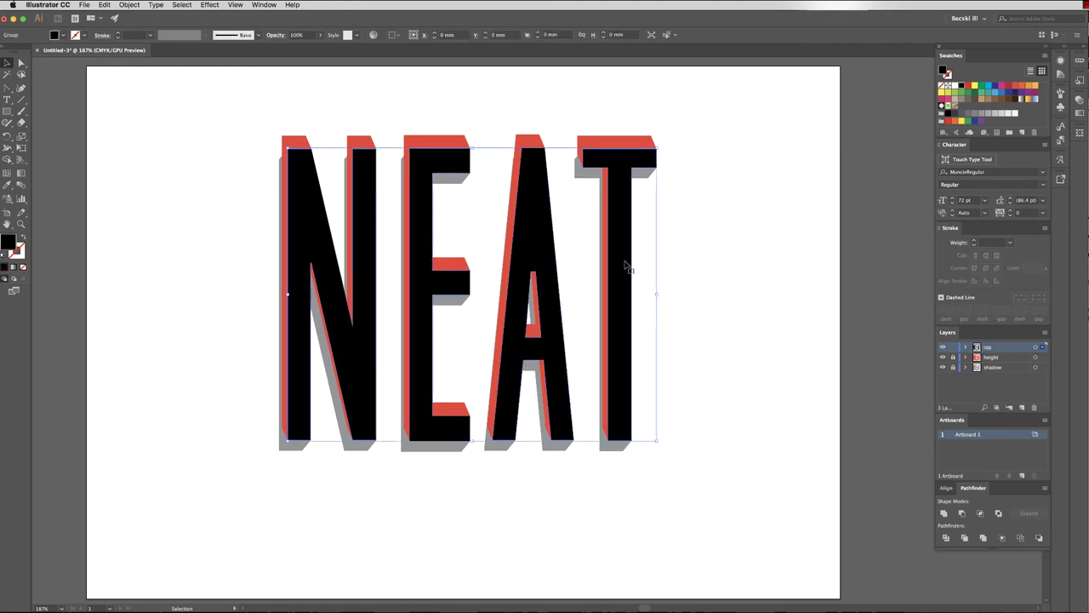
click(1027, 86)
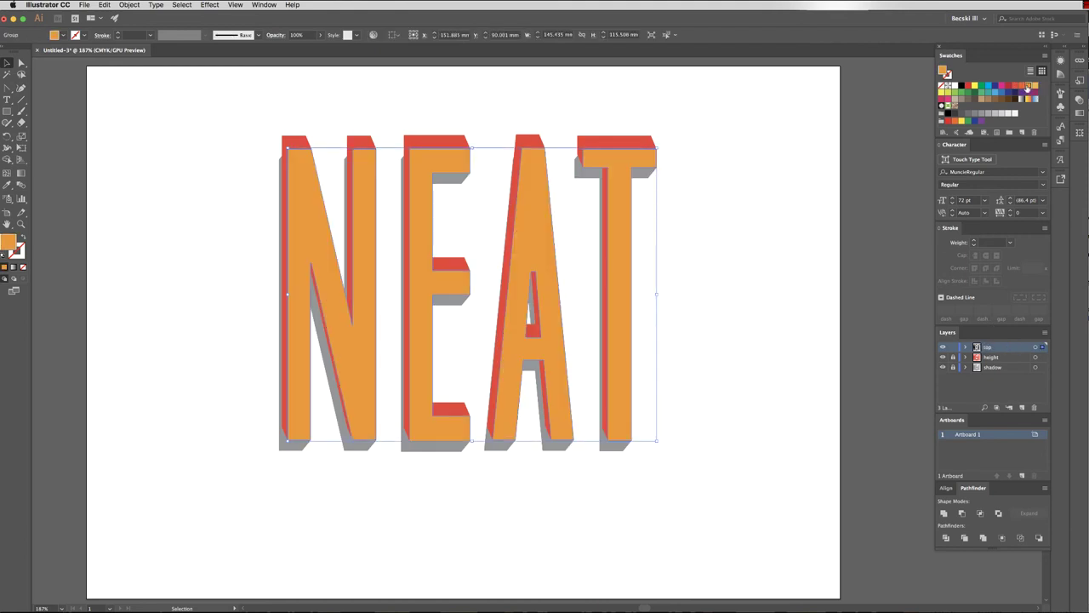
Step: Move the orange NEAT up-left and nudge it flush onto the red extrusion, checking edges zoomed in
drag(627, 182, 617, 167)
click(22, 224)
drag(576, 136, 831, 394)
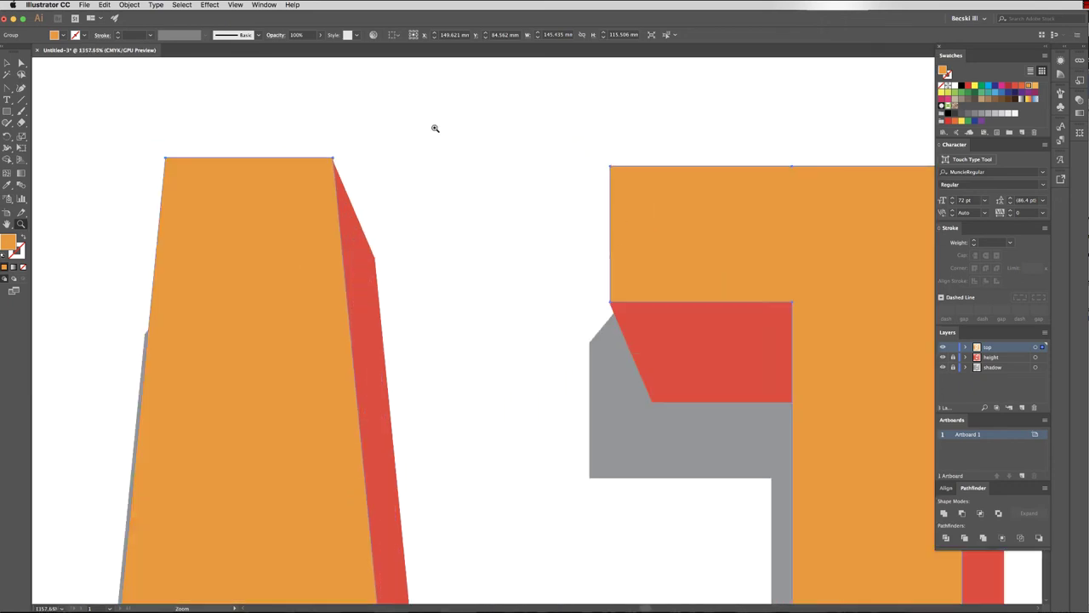
click(7, 63)
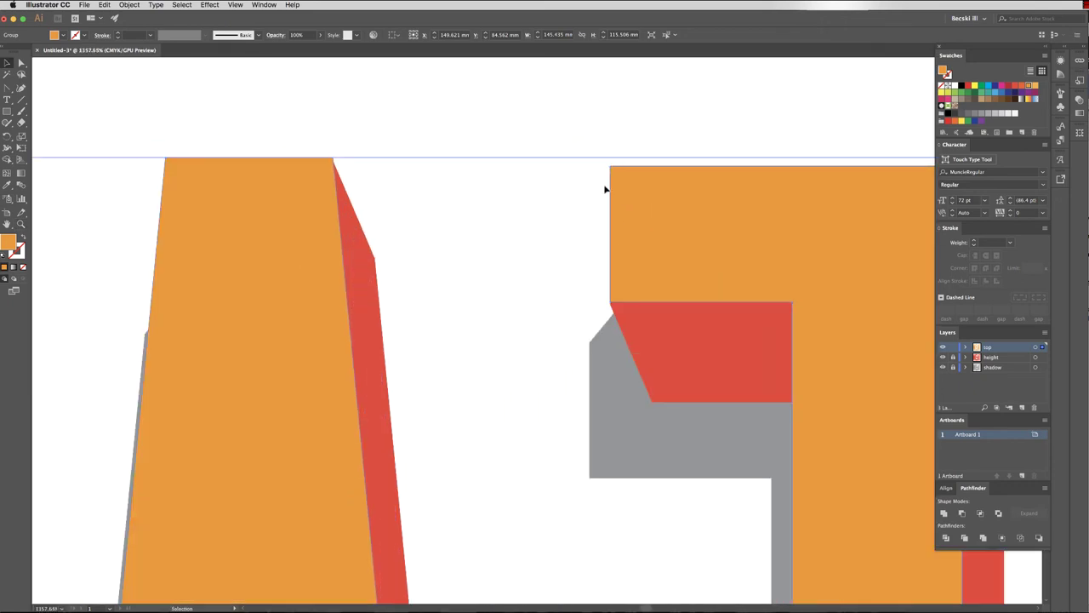
click(600, 188)
mouse_move(664, 206)
mouse_down()
mouse_move(672, 215)
mouse_move(662, 207)
mouse_up()
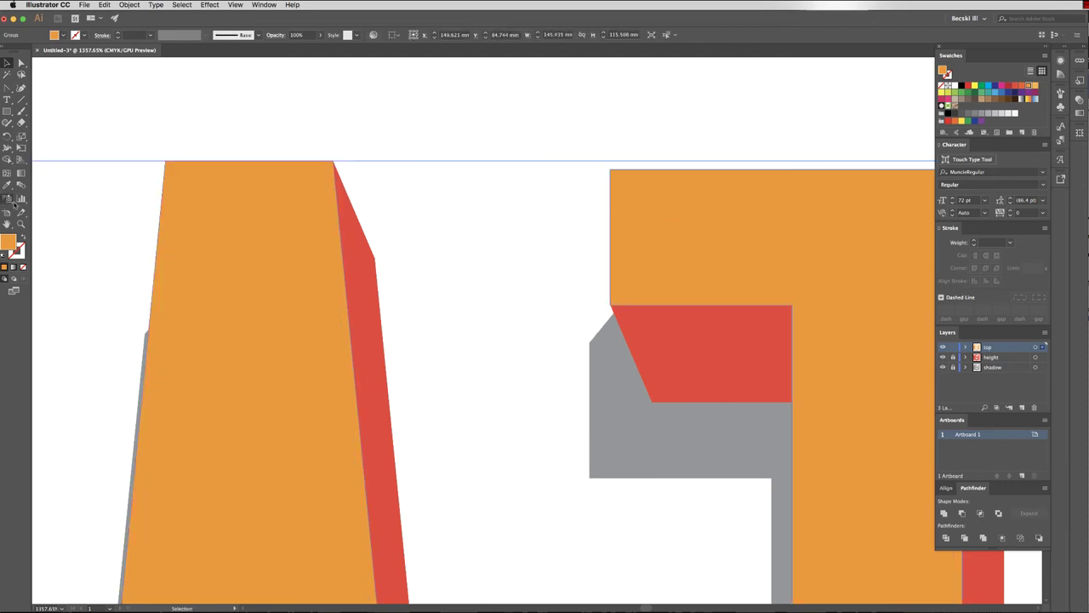
click(22, 223)
key(ctrl+minus)
key(ctrl+minus)
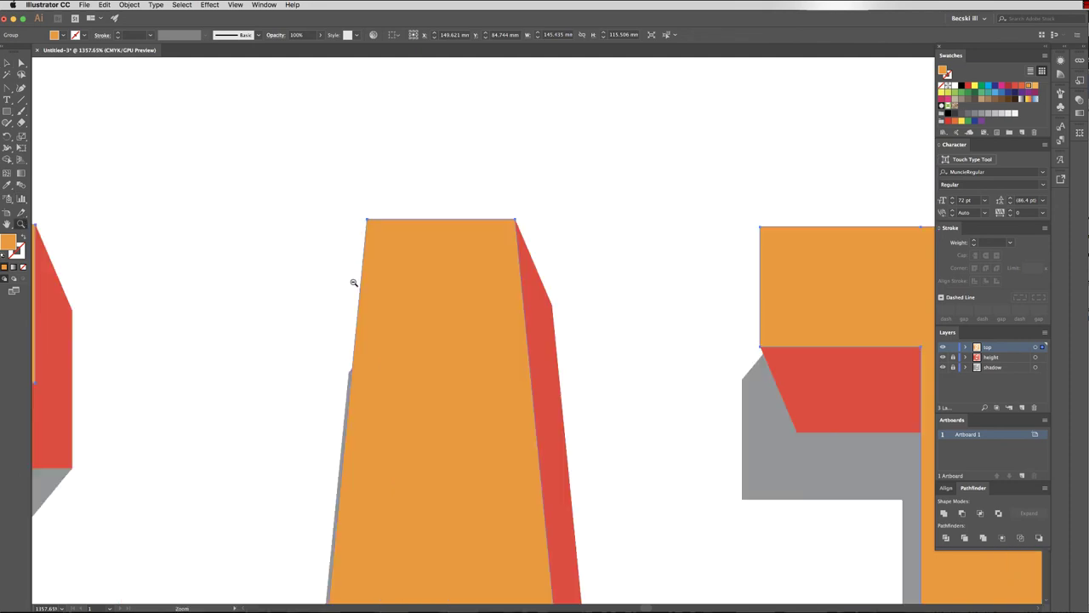
key(ctrl+minus)
key(ctrl+minus)
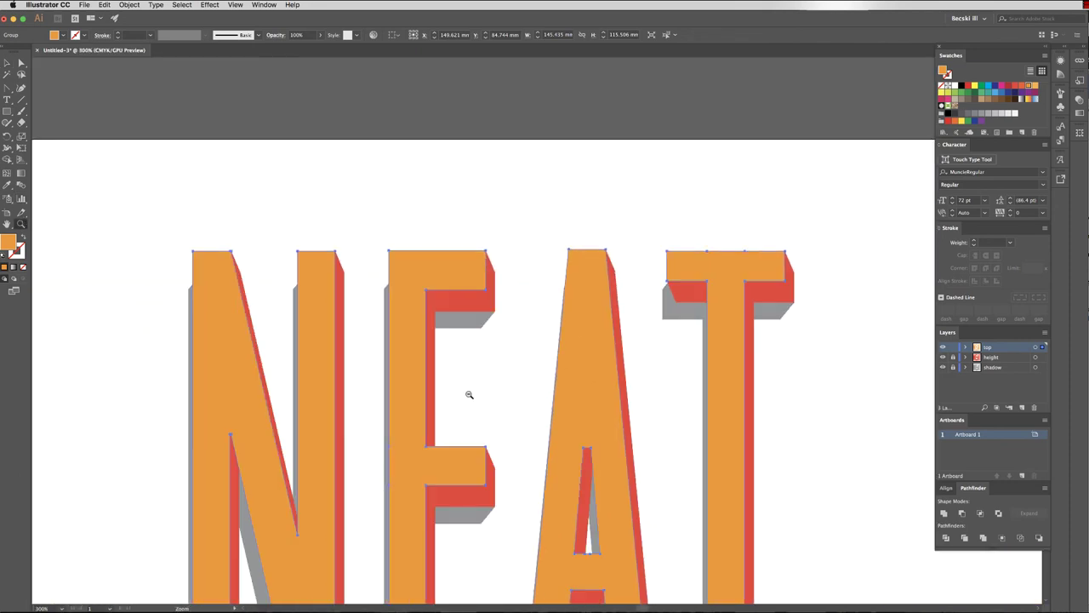
drag(523, 401, 494, 315)
click(8, 64)
Step: Deselect the artwork, make the height layer active and lock the top layer
click(714, 331)
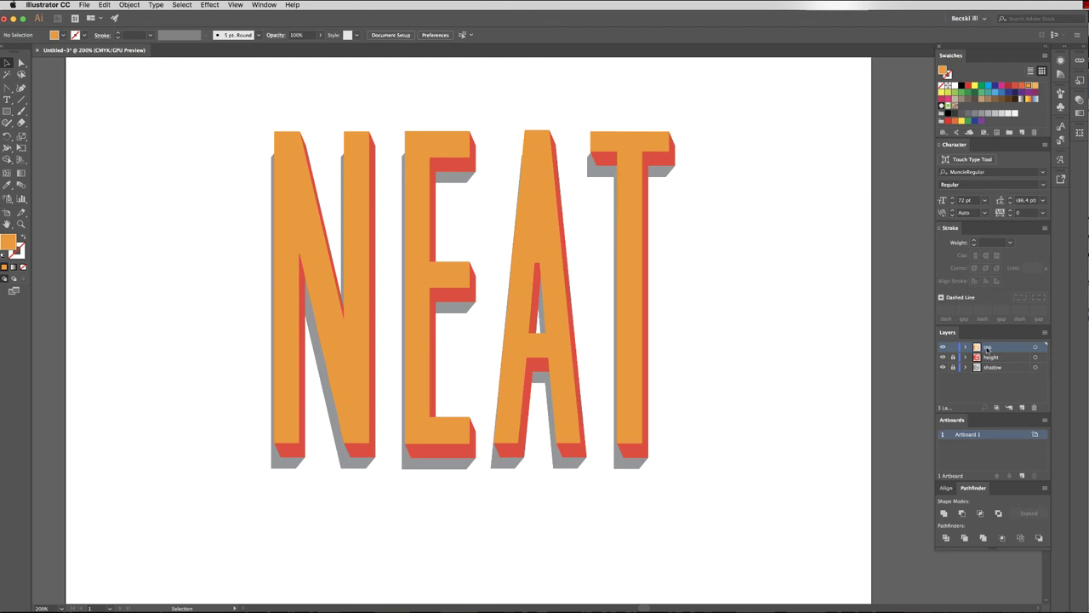
click(990, 358)
click(953, 347)
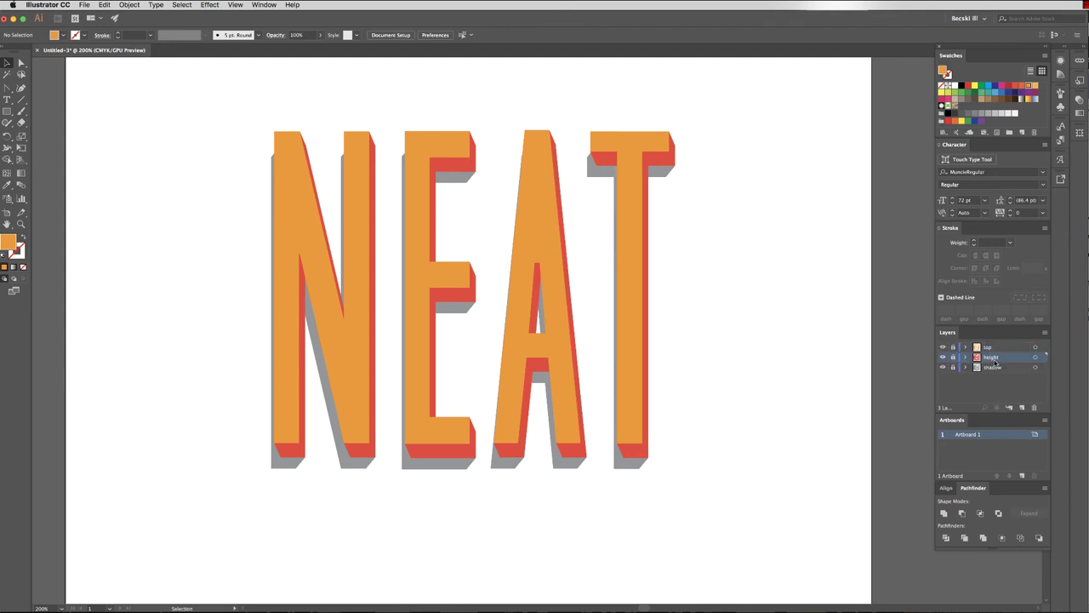
Step: Add a new layer named 'topshadows' directly above the height layer
click(1023, 409)
double_click(992, 357)
key(BackSpace)
text(topshadows)
key(Return)
Step: Set the fill to a dark red swatch and select the Pen Tool
click(1008, 87)
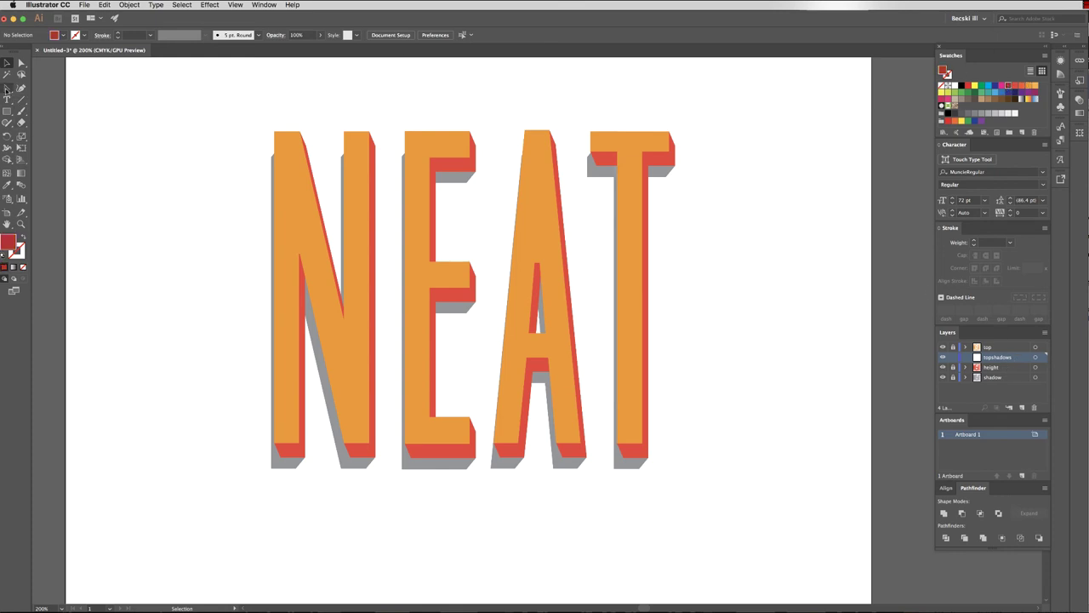
click(7, 88)
click(46, 87)
Step: Zoom in and draw a dark-red parallelogram under the T's right arm
click(21, 224)
drag(550, 108, 127, 121)
scroll(127, 122, right, 8)
scroll(128, 121, down, 5)
scroll(669, 260, up, 5)
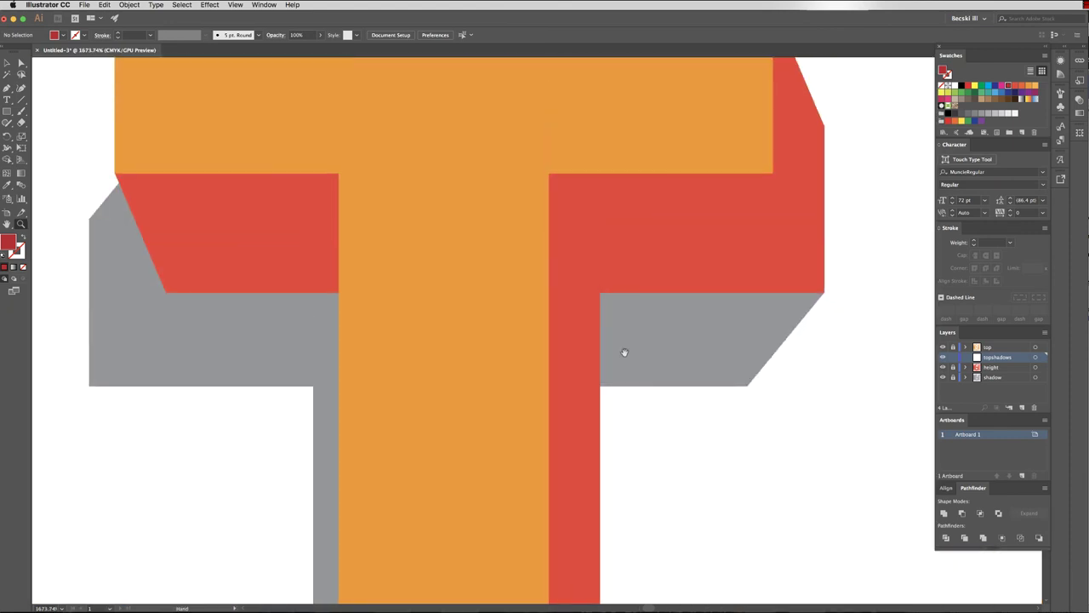
click(825, 293)
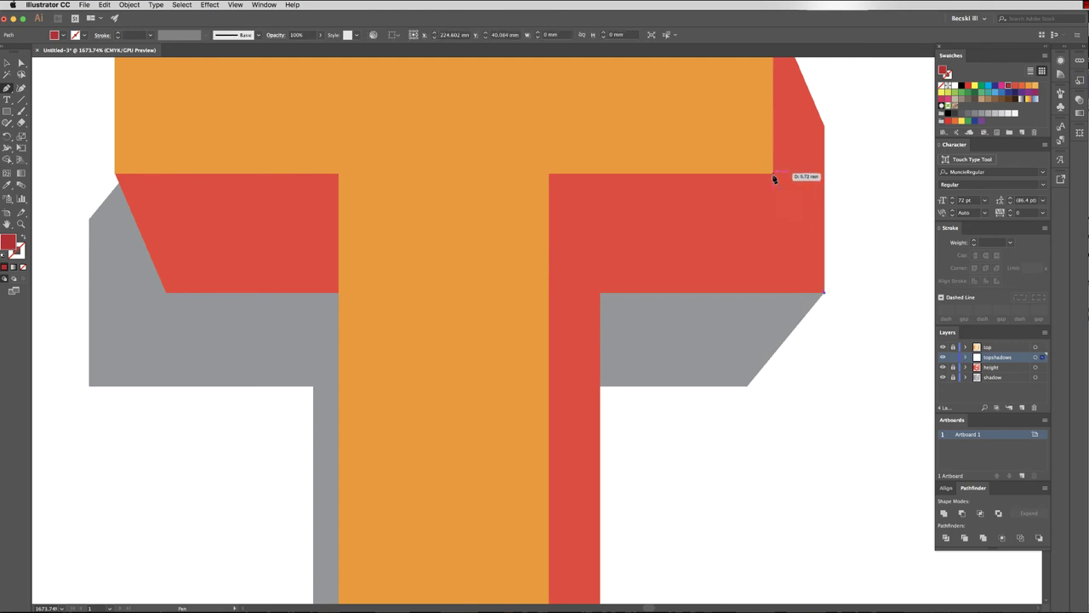
click(771, 173)
click(548, 174)
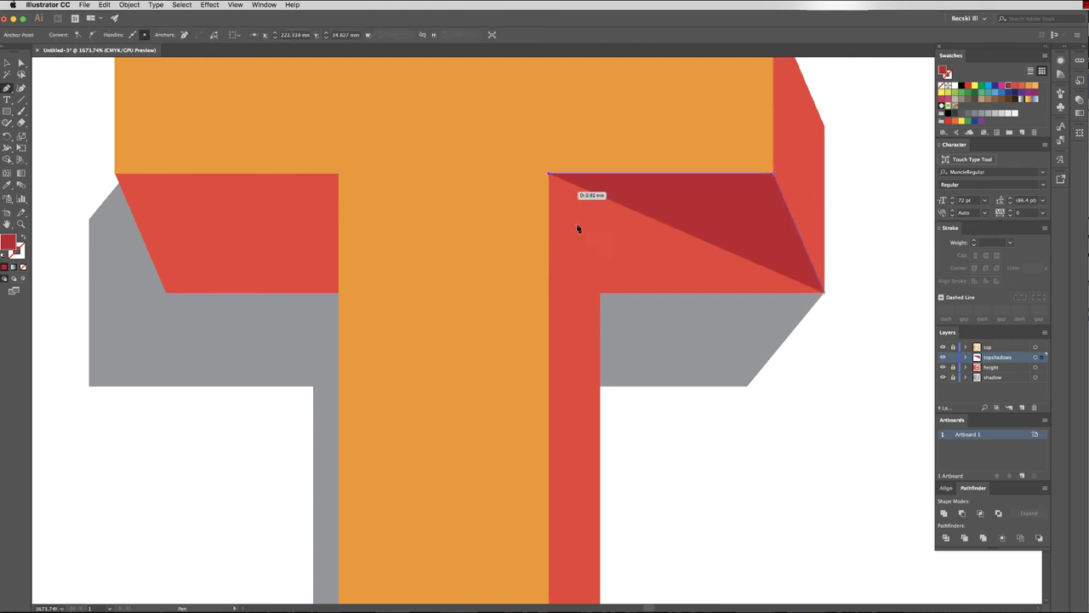
click(601, 295)
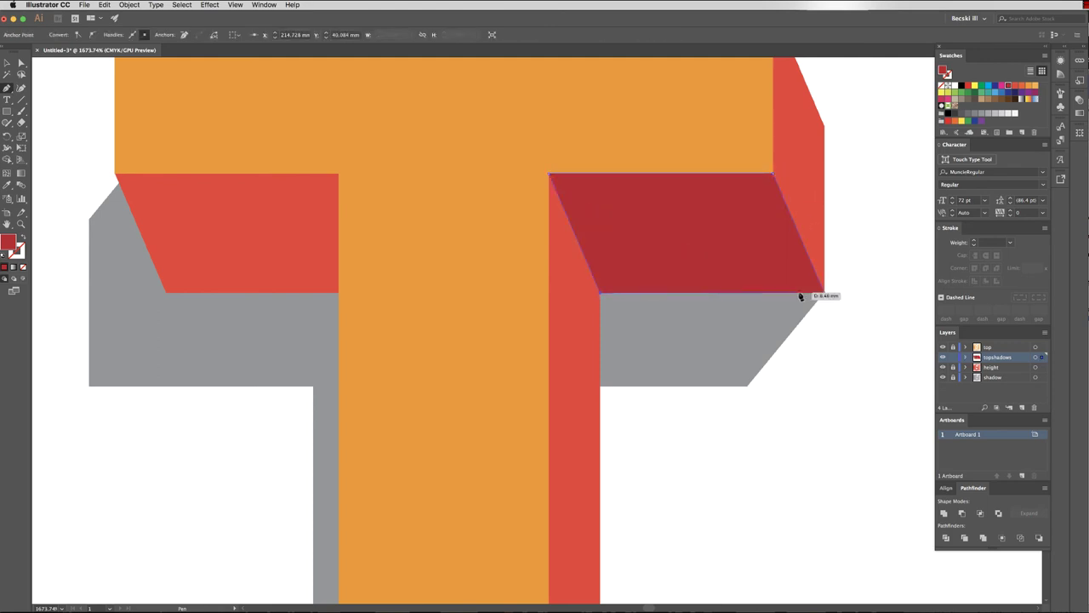
Step: Draw the dark-red shading shape under the T's left arm
click(340, 294)
click(339, 174)
click(116, 174)
key(super+z)
click(119, 174)
click(165, 295)
click(339, 294)
Step: Shade the bottom face of the T's stem in dark red
scroll(468, 481, down, 8)
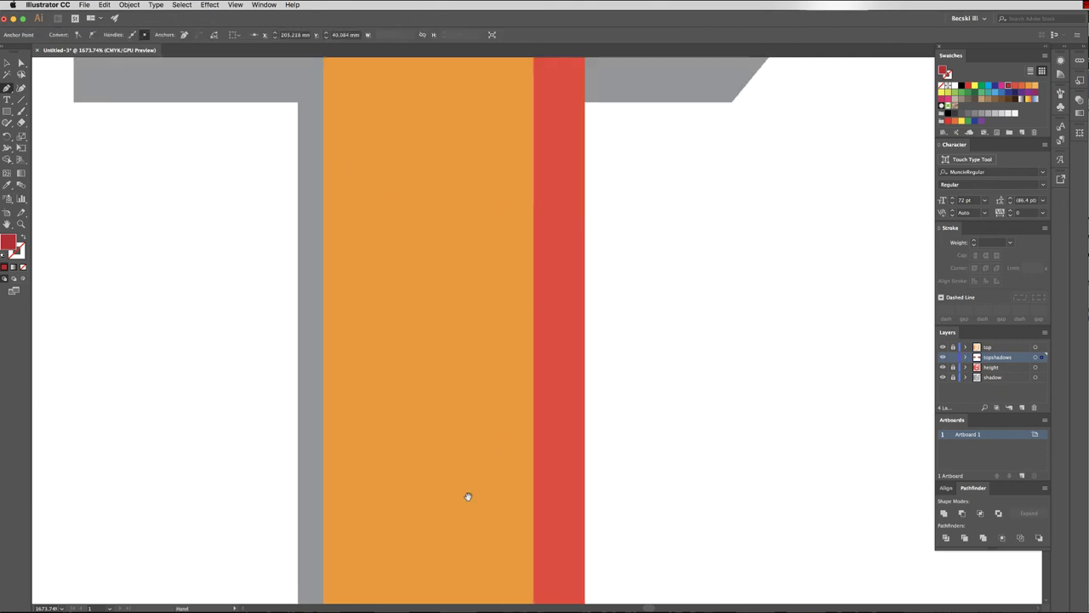
scroll(452, 366, down, 5)
click(557, 422)
click(506, 304)
click(298, 305)
click(347, 422)
click(558, 422)
Step: Trace dark-red shapes over the next two red underside faces to the left
scroll(171, 420, left, 5)
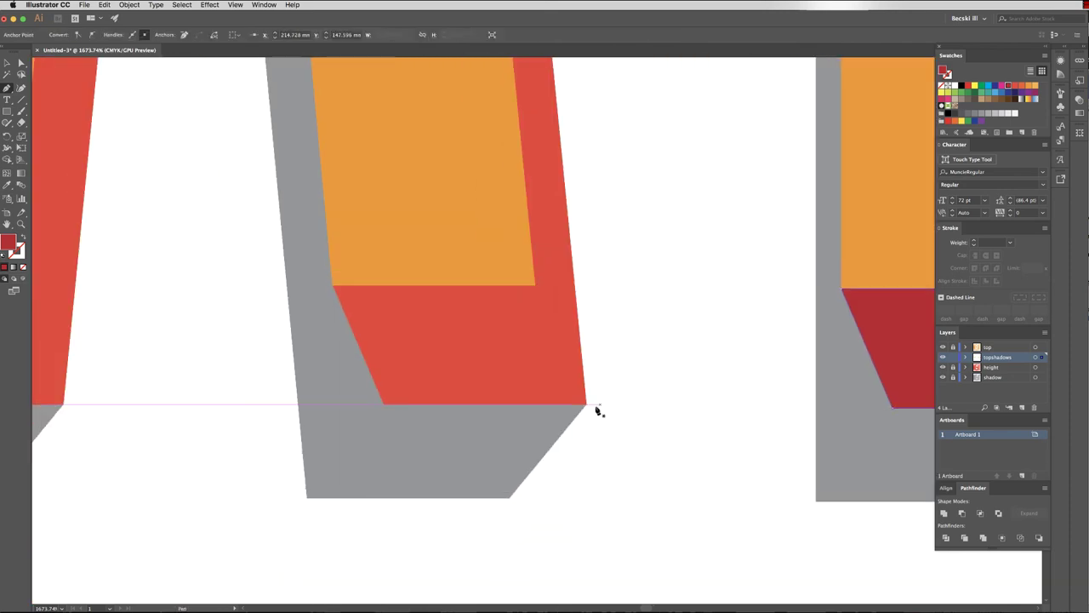
click(585, 403)
click(537, 291)
click(337, 287)
click(382, 405)
click(585, 403)
scroll(562, 400, left, 5)
click(519, 388)
click(466, 269)
click(265, 270)
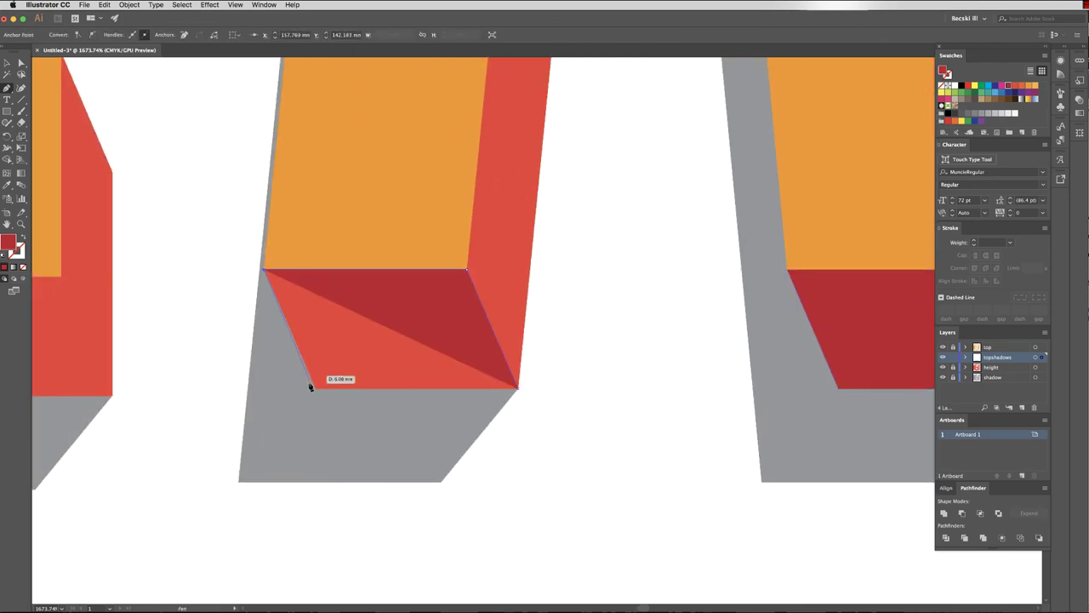
click(315, 389)
click(518, 388)
Step: Shade two further letter underside faces with closed dark-red shapes
scroll(783, 372, left, 5)
click(611, 381)
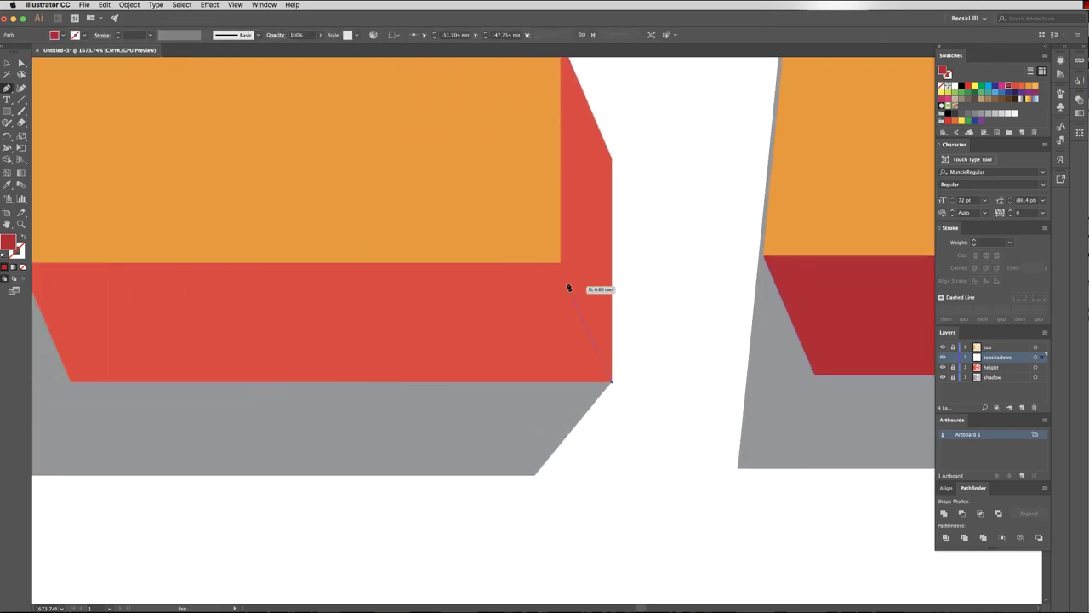
click(560, 266)
scroll(239, 292, left, 5)
click(267, 265)
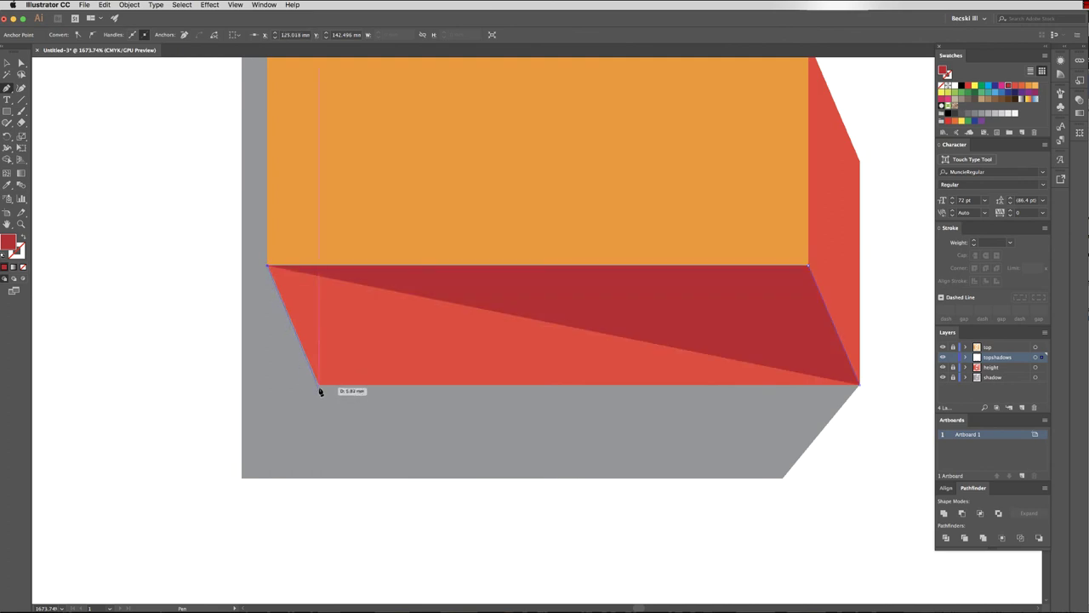
click(318, 384)
click(854, 391)
scroll(588, 422, left, 12)
click(607, 429)
click(557, 309)
click(349, 312)
click(399, 430)
click(607, 429)
Step: Draw the dark-red shading on the next letter's underside face
scroll(724, 401, left, 12)
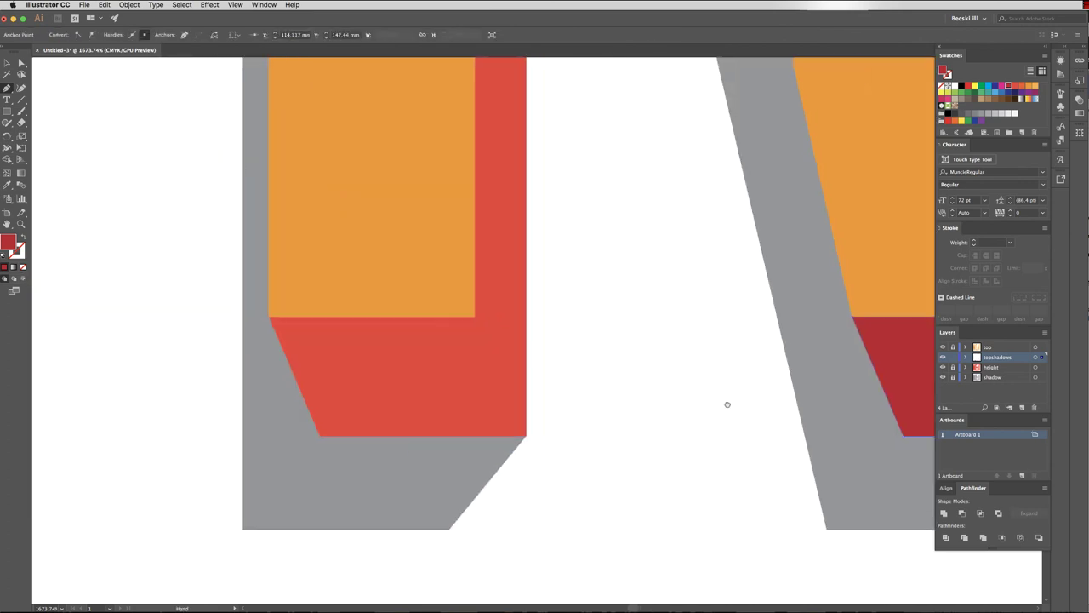
click(528, 436)
click(478, 317)
click(271, 317)
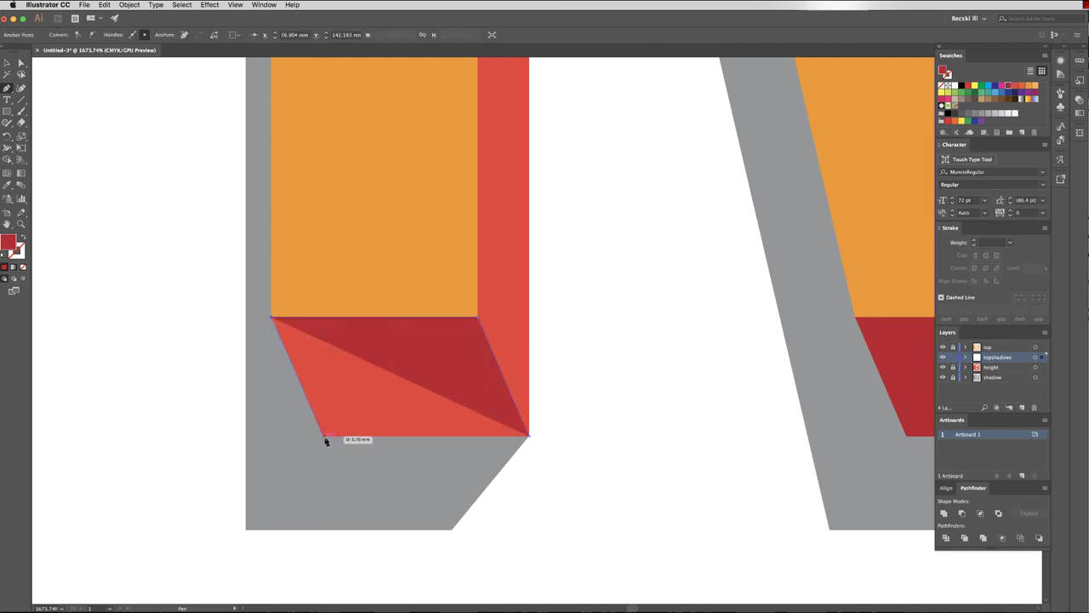
click(322, 436)
scroll(717, 304, down, 3)
scroll(746, 367, up, 10)
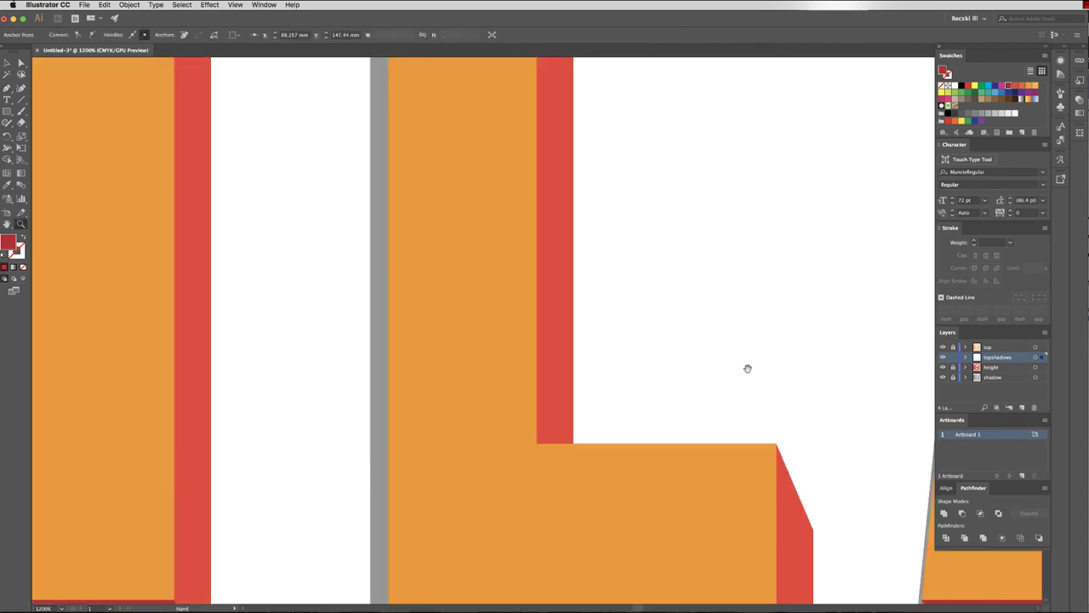
scroll(401, 452, down, 10)
scroll(548, 363, up, 6)
Step: Shade the underside of the E's middle bar in dark red
drag(548, 363, 554, 396)
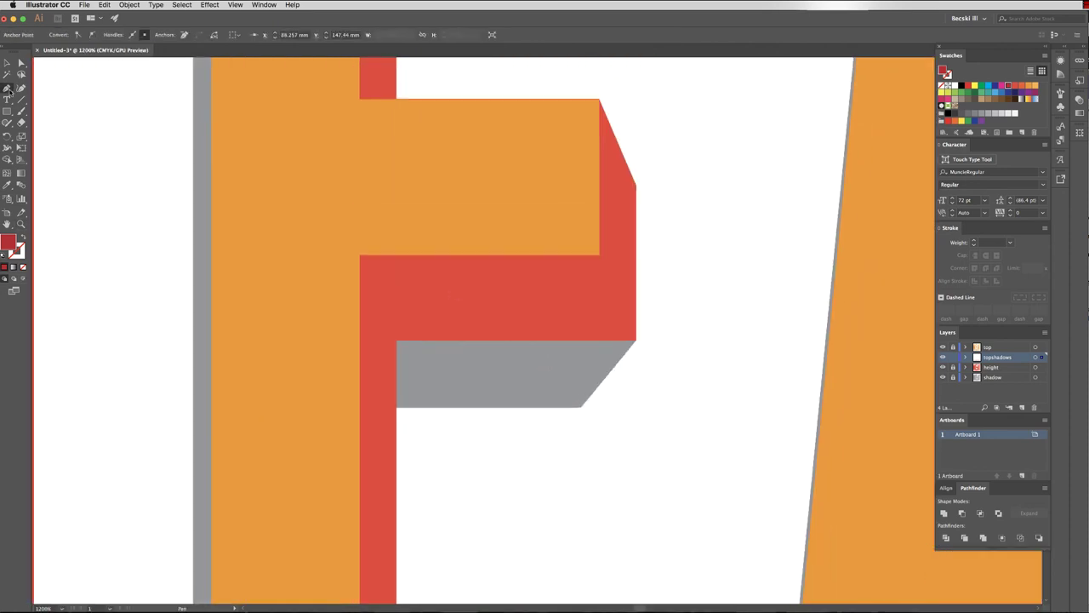
click(636, 341)
click(600, 255)
click(359, 254)
click(402, 341)
key(super+z)
click(401, 342)
click(638, 342)
Step: Shade the underside of the next top bar with a dark-red shape
scroll(638, 345, left, 3)
scroll(676, 526, down, 3)
click(743, 236)
click(706, 151)
click(467, 150)
click(506, 237)
click(743, 236)
Step: Draw the shading beneath the A's crossbar, then zoom to fit the artwork
scroll(856, 396, down, 10)
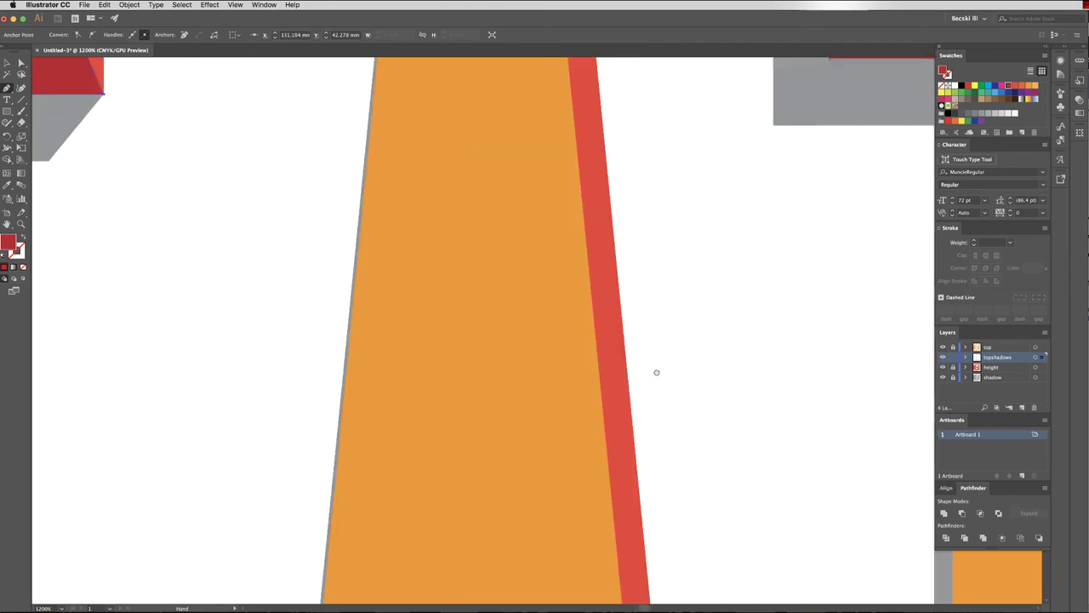
scroll(327, 440, down, 10)
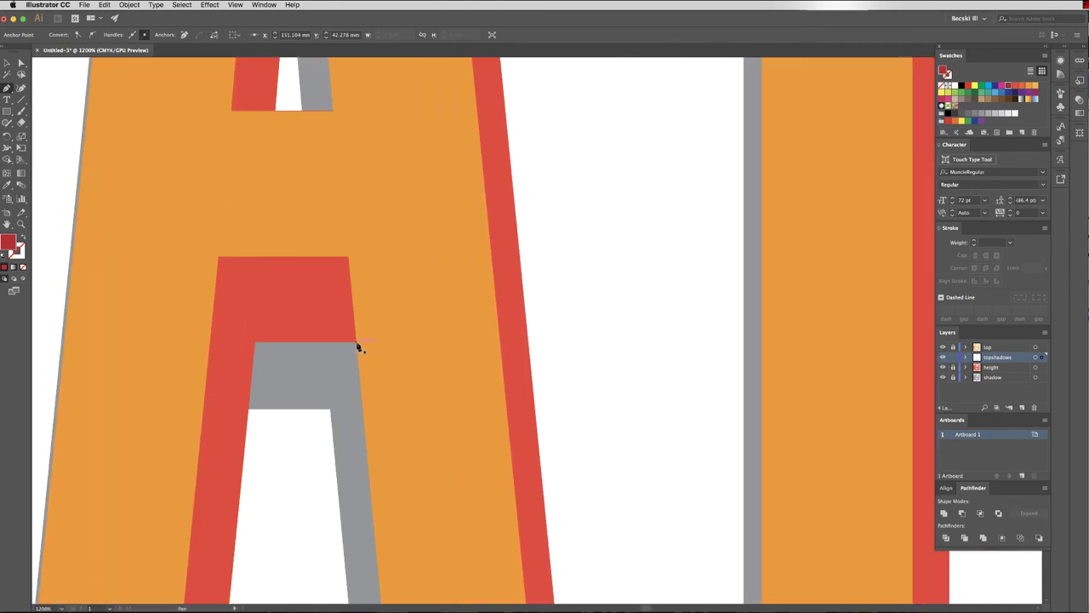
click(356, 342)
click(349, 257)
click(219, 258)
click(255, 343)
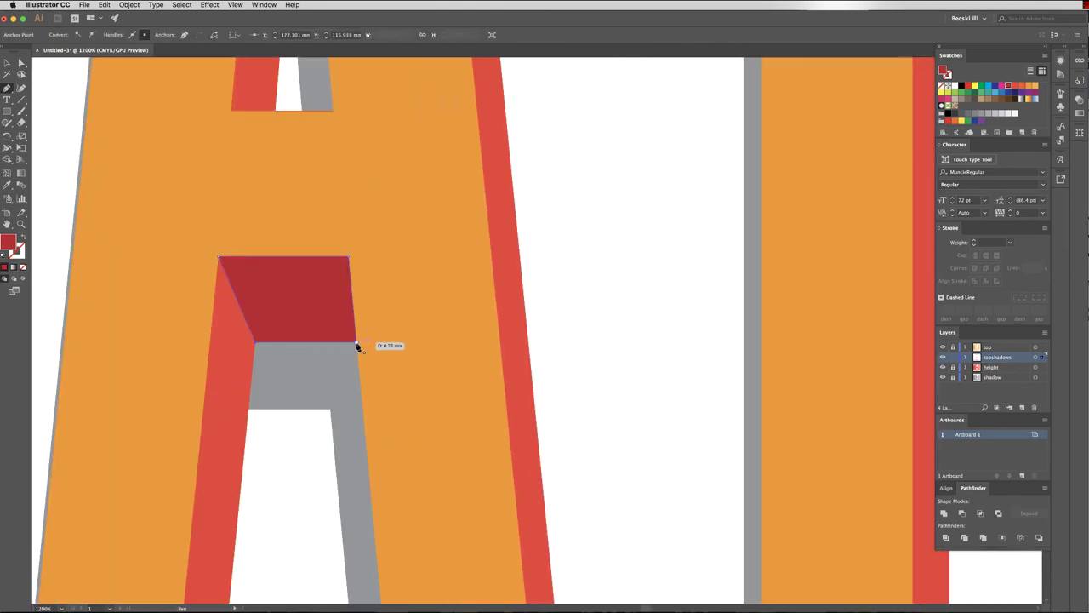
key(super+0)
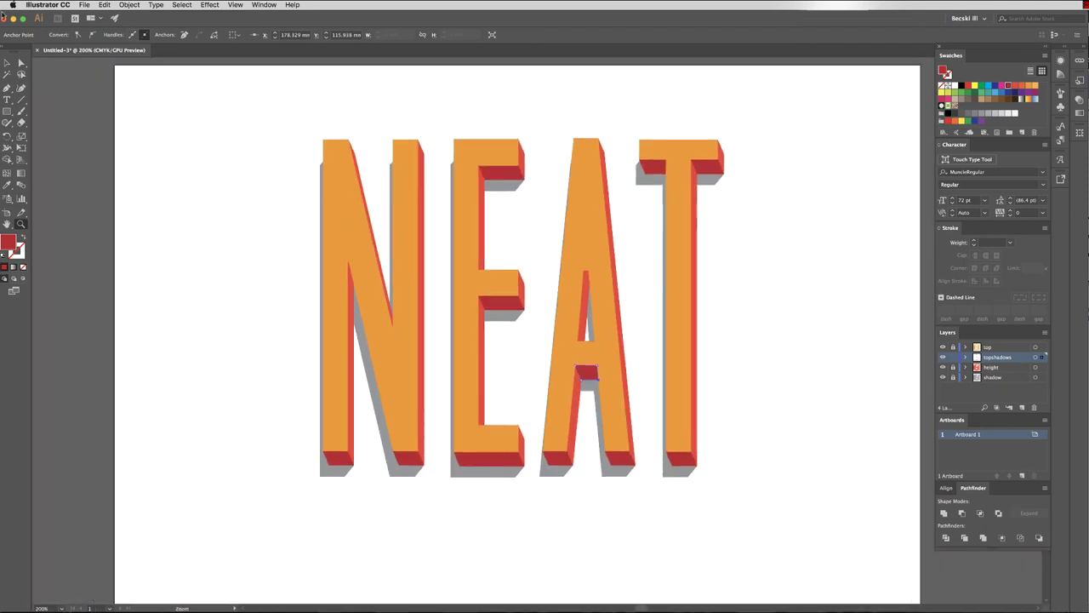
Step: Deselect the shading and lock the topshadows layer
key(v)
click(812, 273)
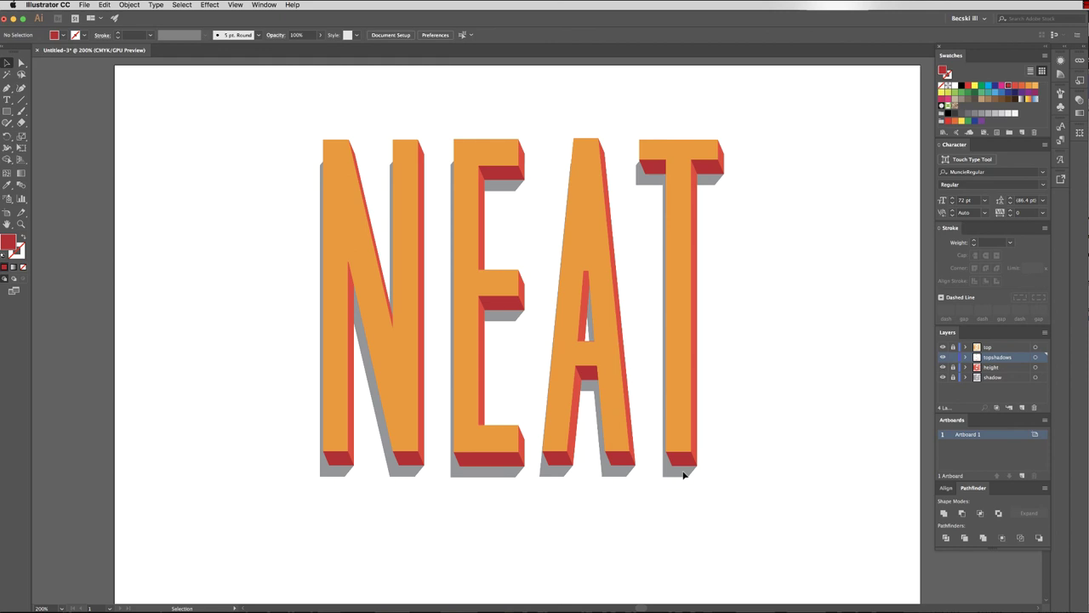
click(953, 357)
Step: Isolate the grey blended shadow on the shadow layer and nudge it slightly left
click(1002, 377)
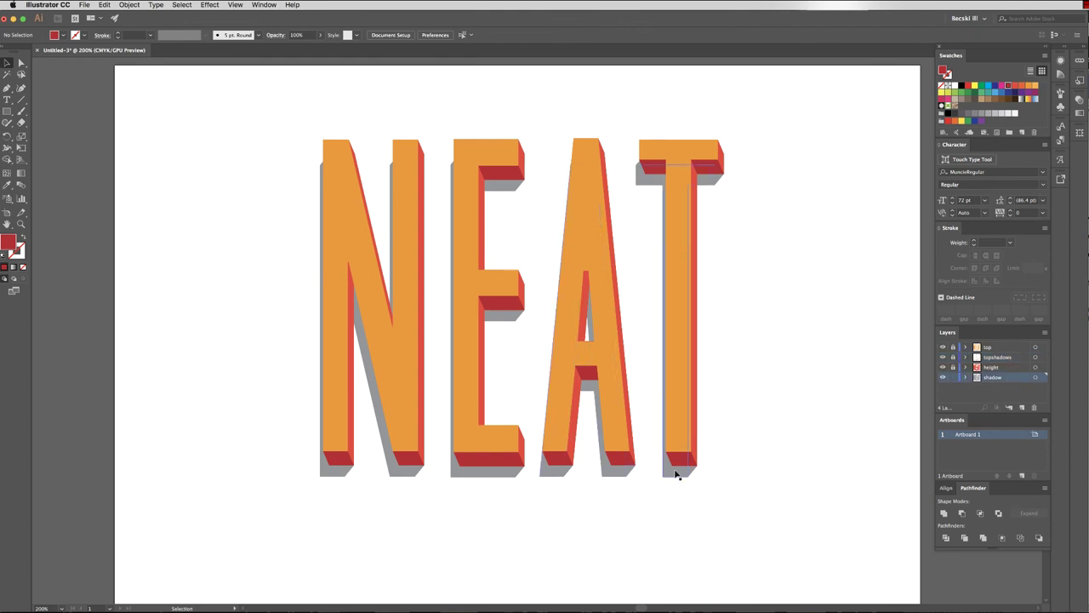
click(676, 469)
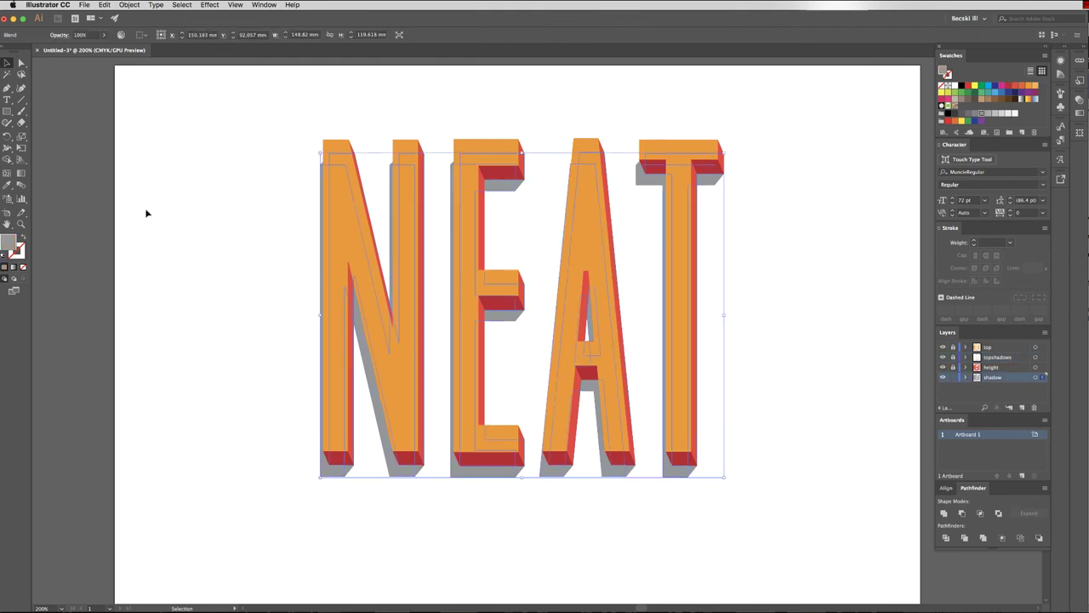
double_click(667, 473)
drag(669, 469, 659, 476)
double_click(793, 444)
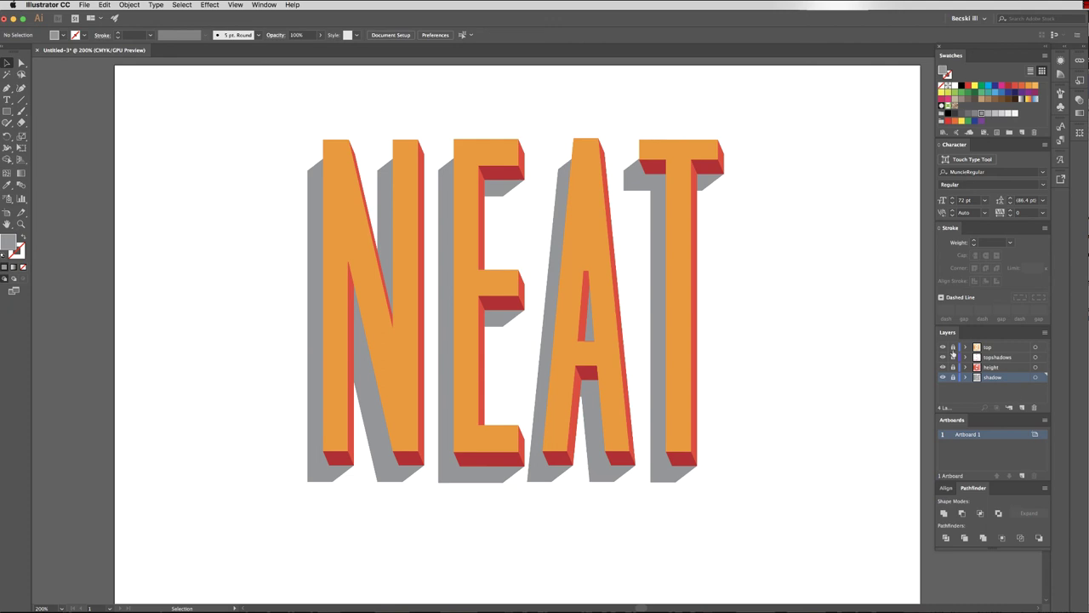
Step: Give the top letter faces a white 1 pt stroke and an orange-red fill
click(680, 363)
key(super+z)
click(958, 86)
click(860, 216)
click(680, 340)
click(1022, 85)
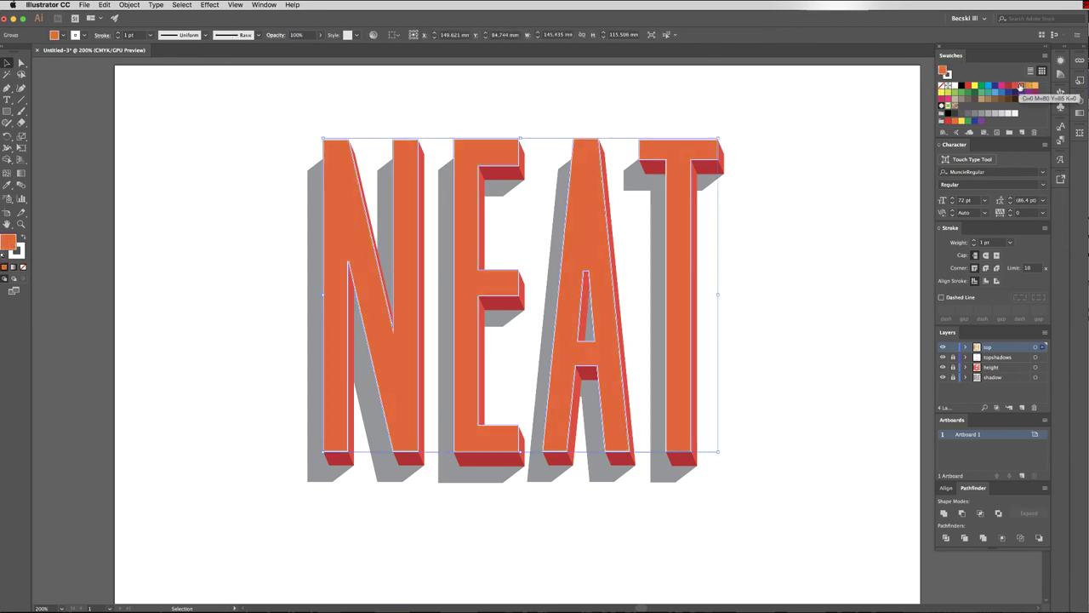
click(877, 288)
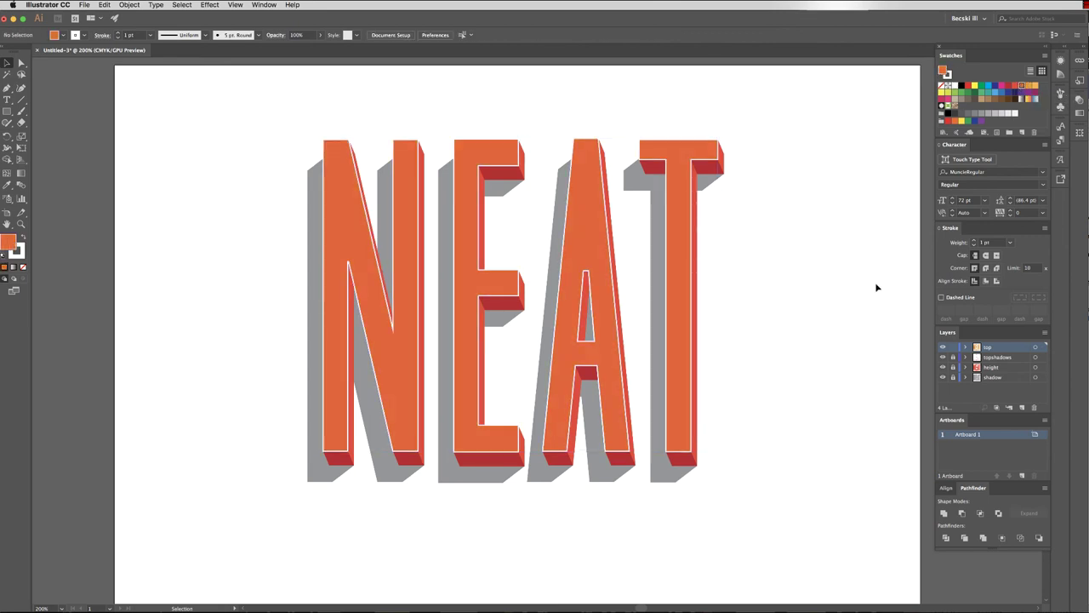